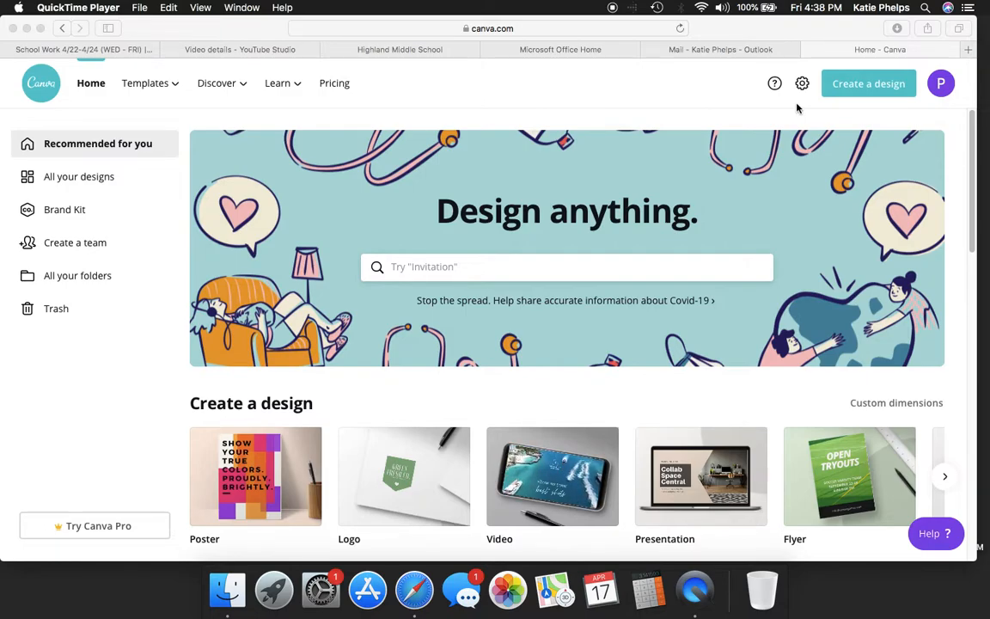
Create a new blank design of the suggested type Poster
left_click(866, 89)
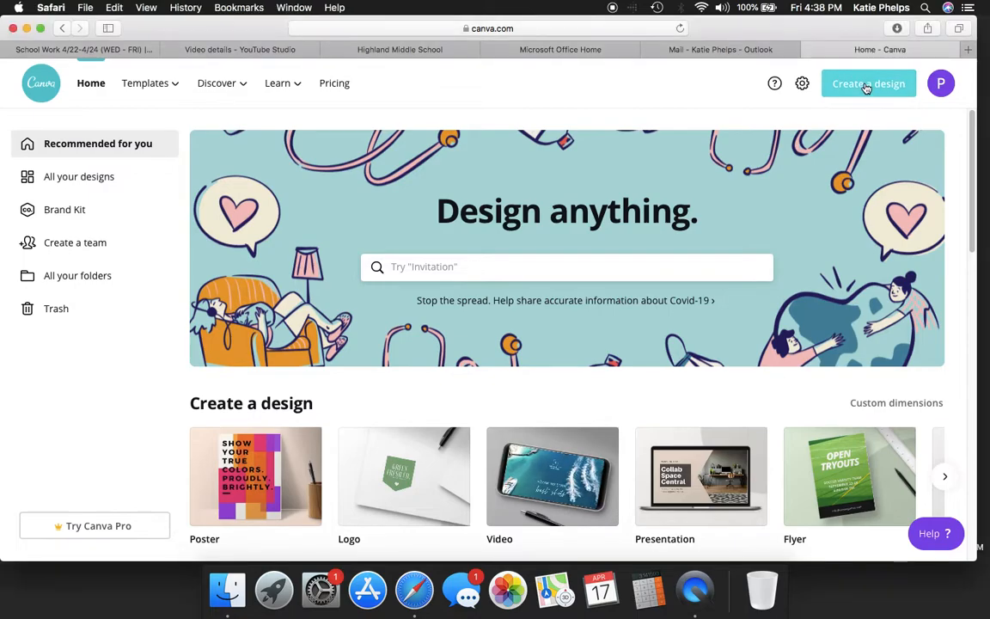
left_click(867, 90)
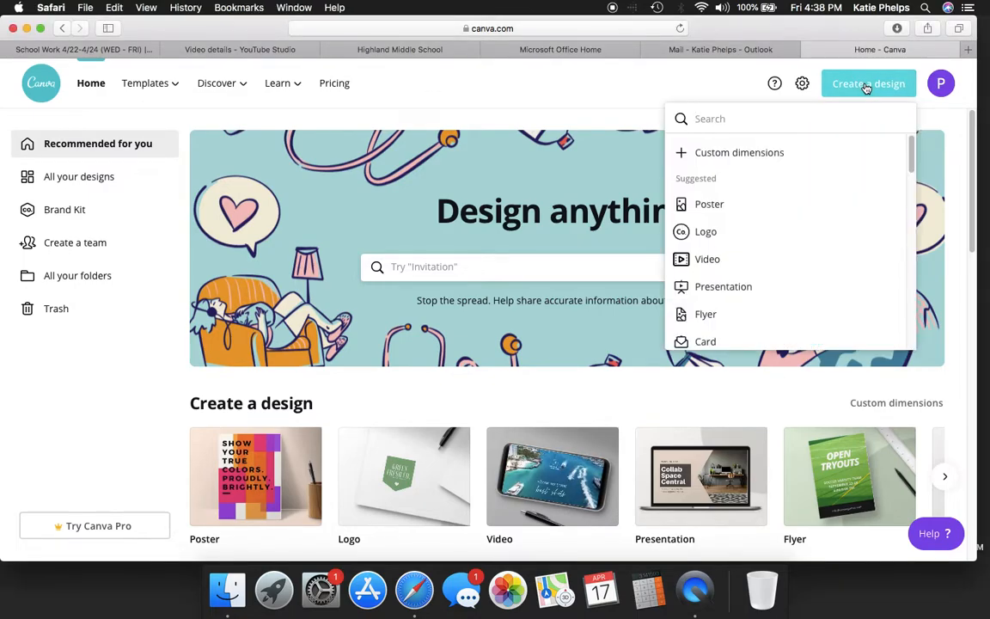
scroll(760, 214, "down", 3)
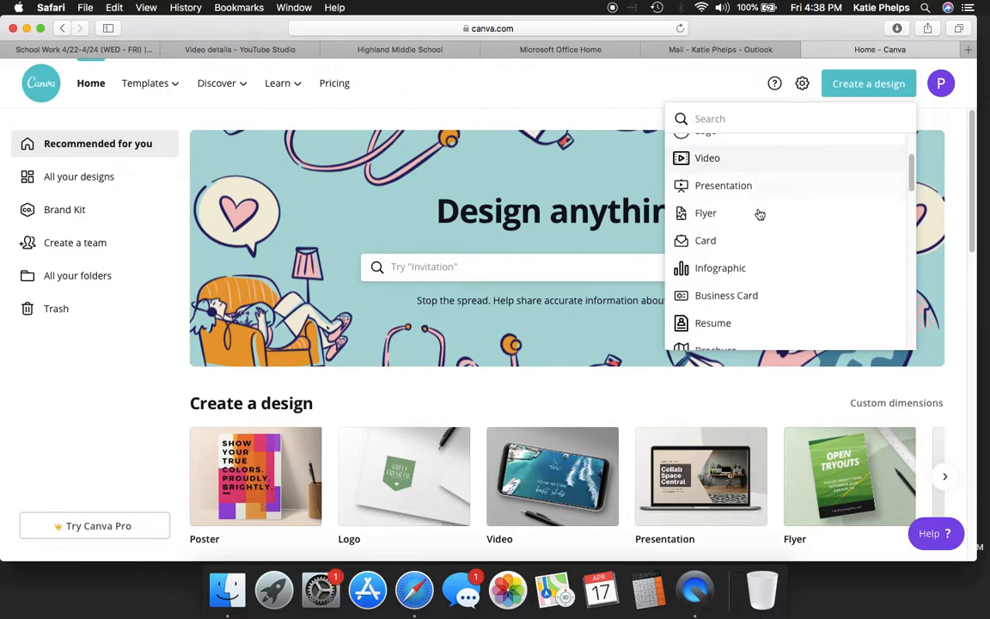
scroll(759, 214, "down", 5)
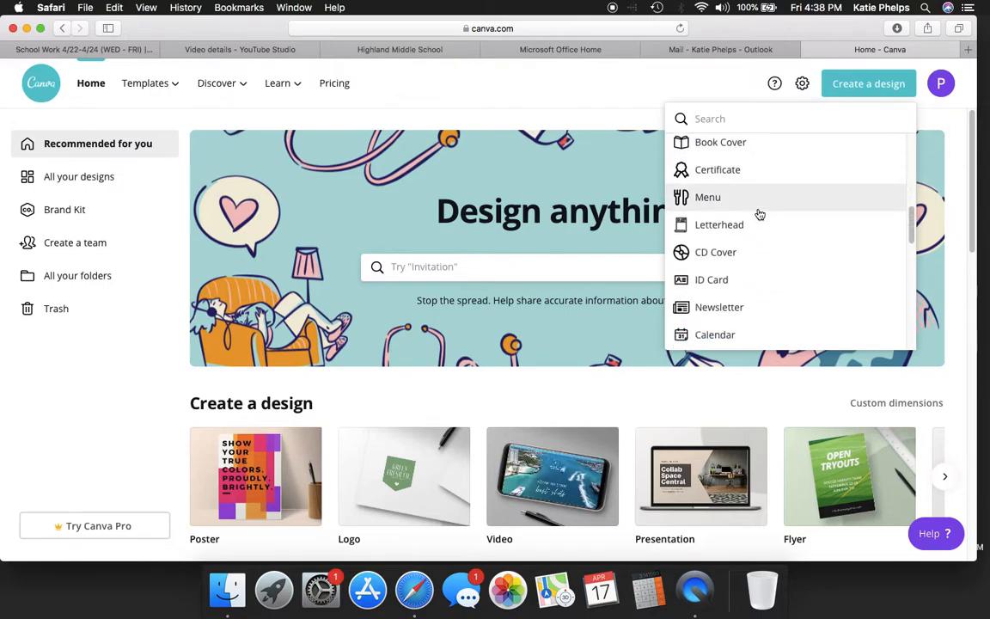
scroll(759, 214, "down", 5)
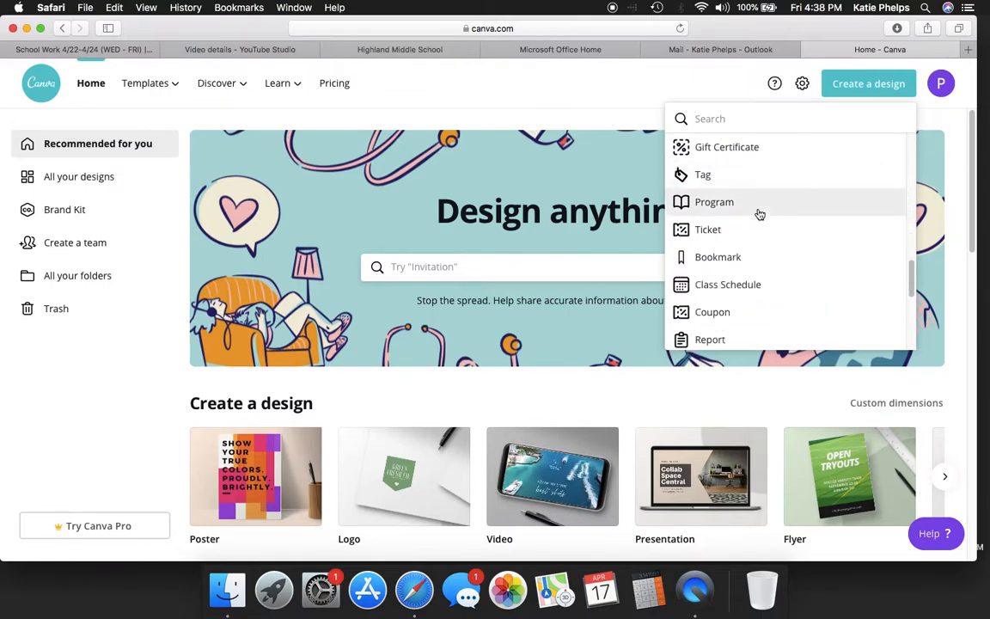
scroll(759, 214, "up", 5)
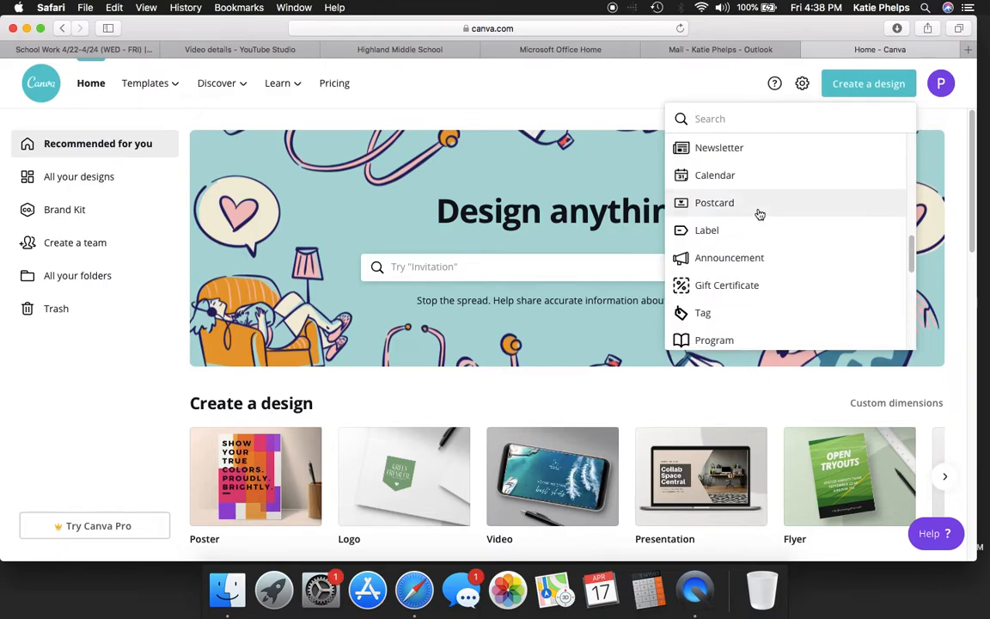
scroll(759, 214, "up", 5)
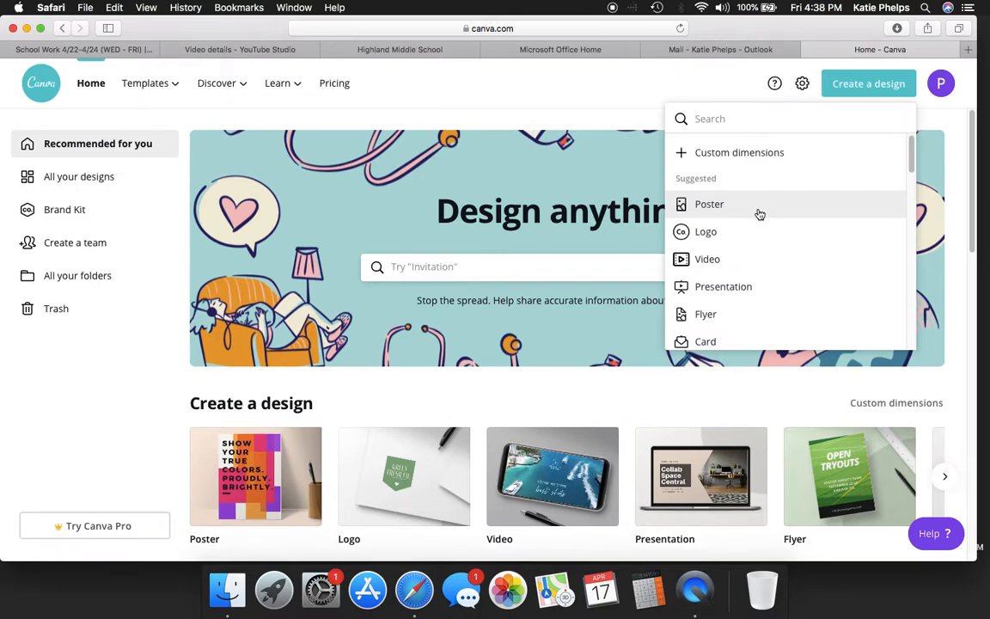
left_click(707, 209)
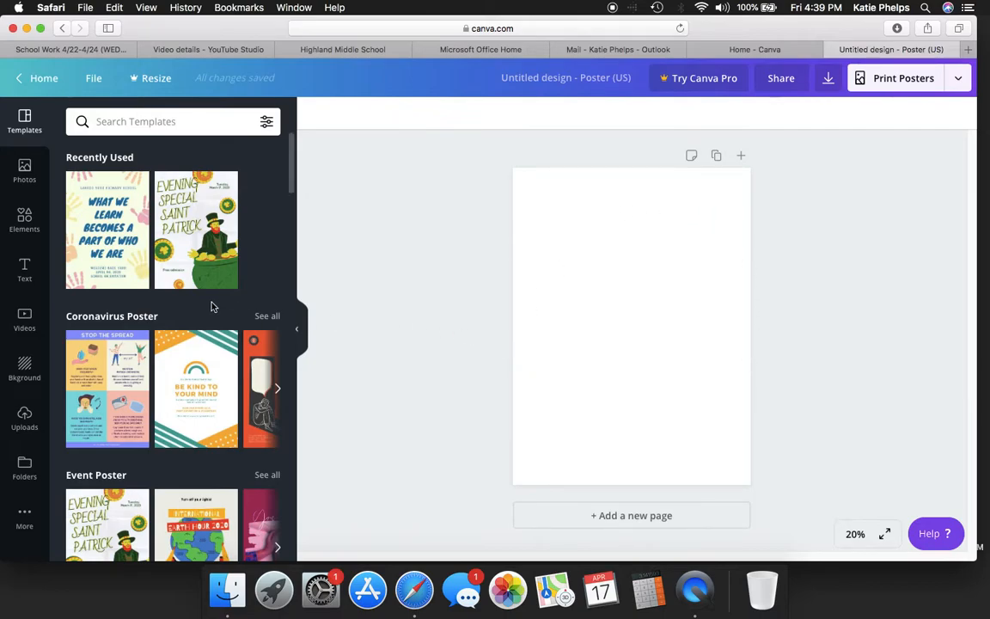
Browse the poster template categories, such as event, school, quote, campaign and motivational posters
scroll(212, 311, "down", 3)
scroll(212, 311, "down", 8)
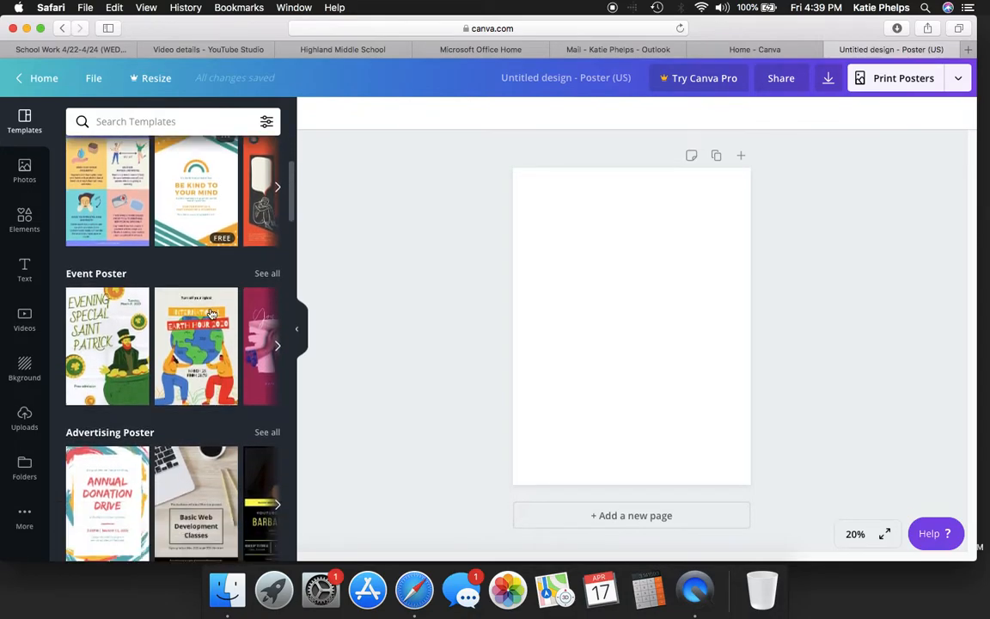
scroll(211, 313, "down", 5)
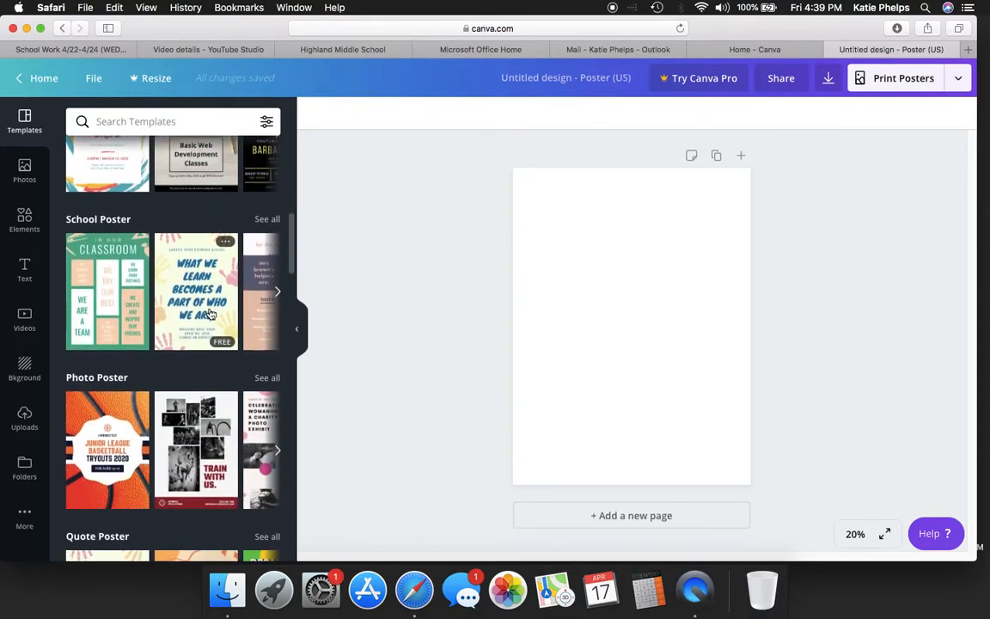
scroll(210, 313, "down", 7)
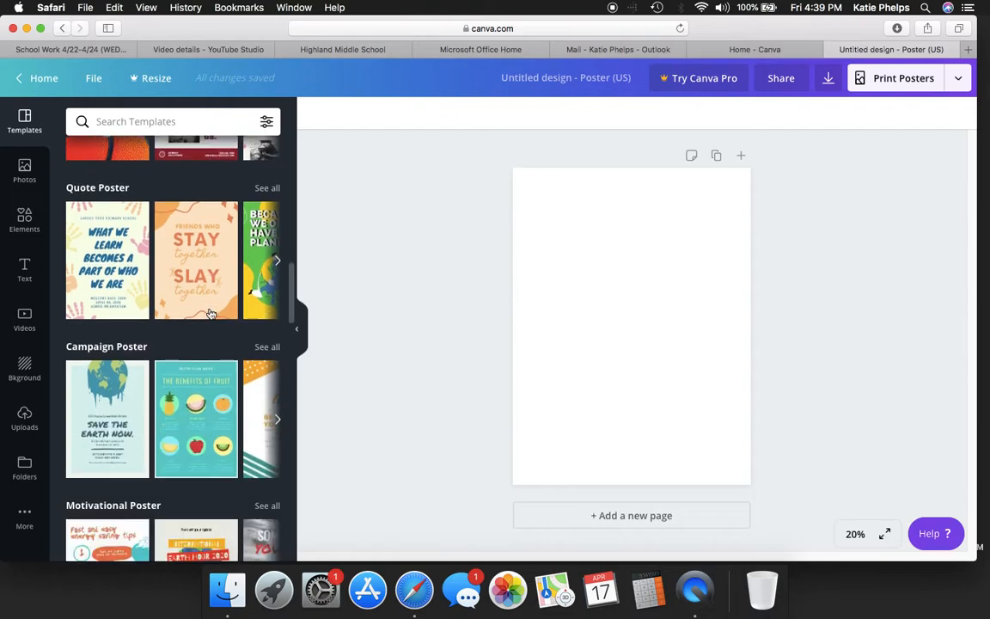
scroll(210, 313, "down", 4)
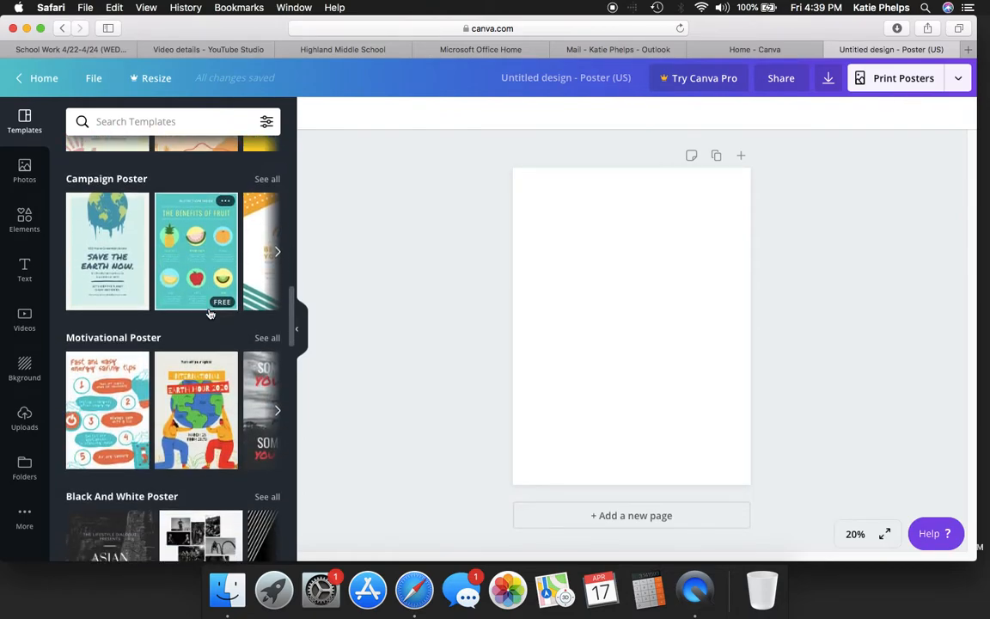
scroll(210, 313, "up", 20)
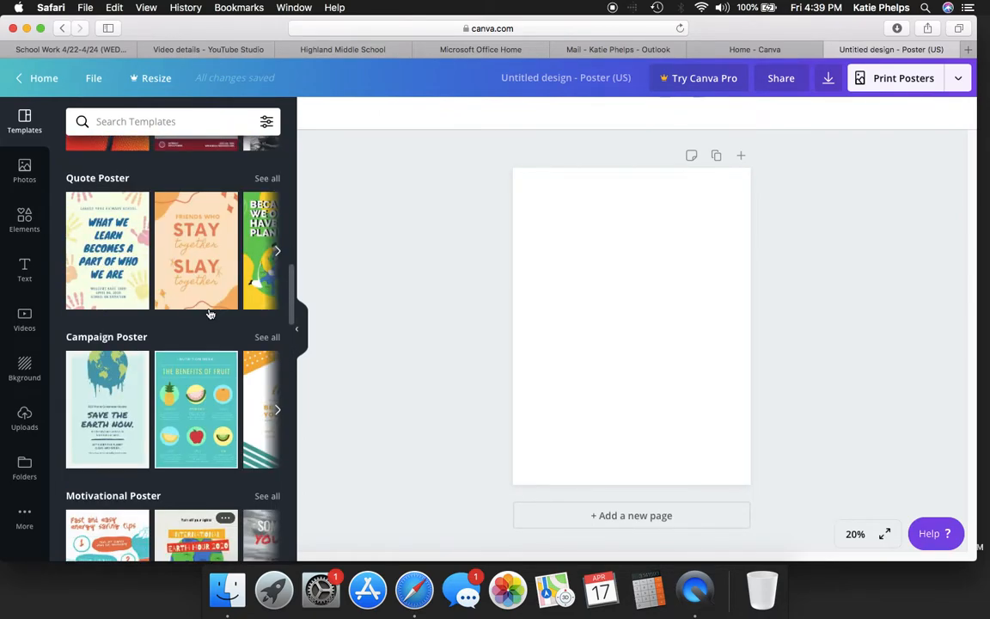
scroll(210, 313, "up", 2)
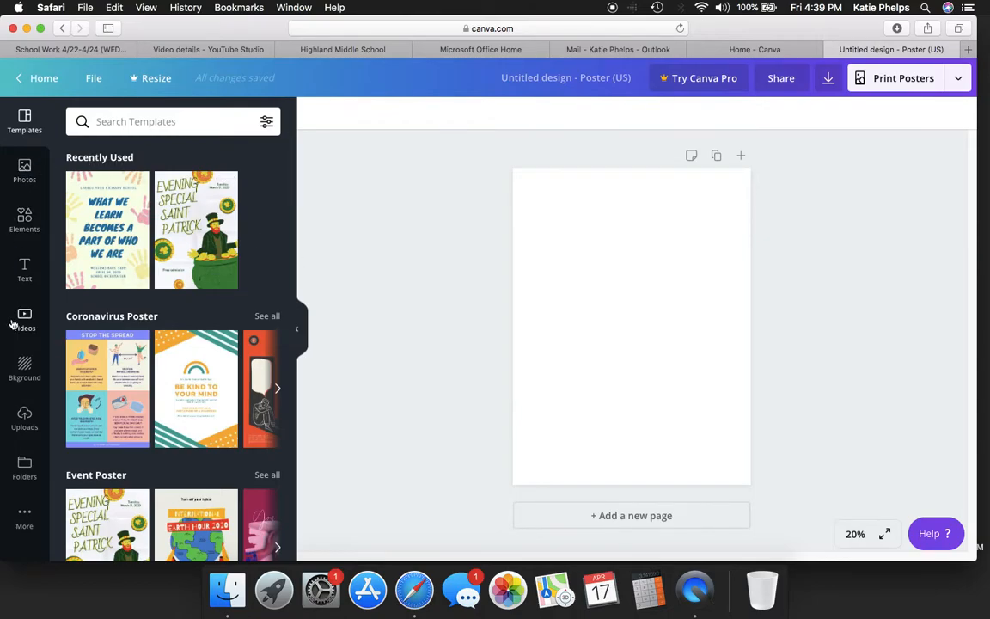
Look over the available photos and the element collections, including featured graphics, shapes, frames, stickers, charts and lines
left_click(25, 170)
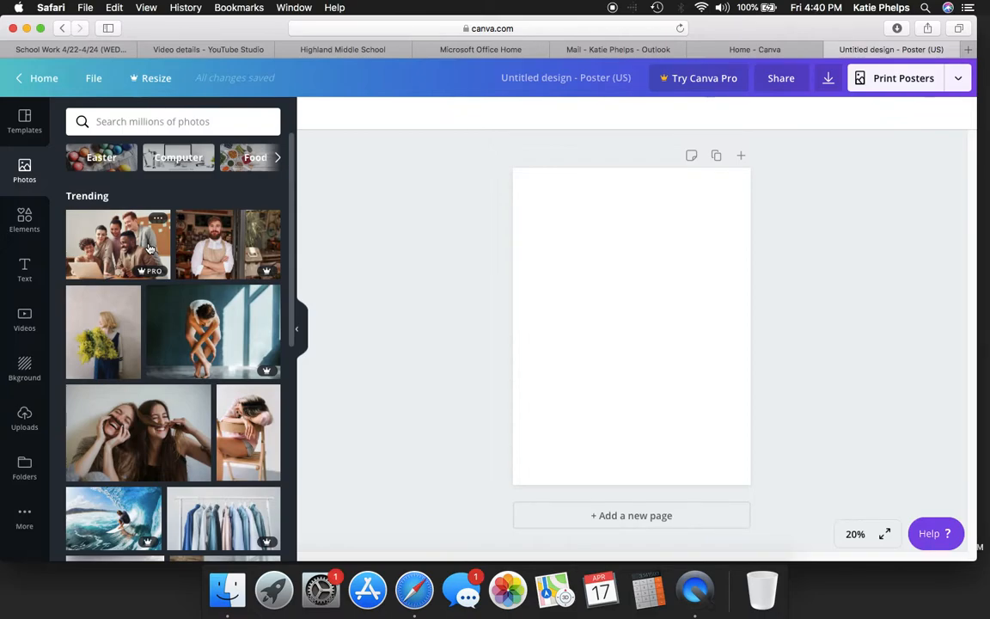
left_click(28, 225)
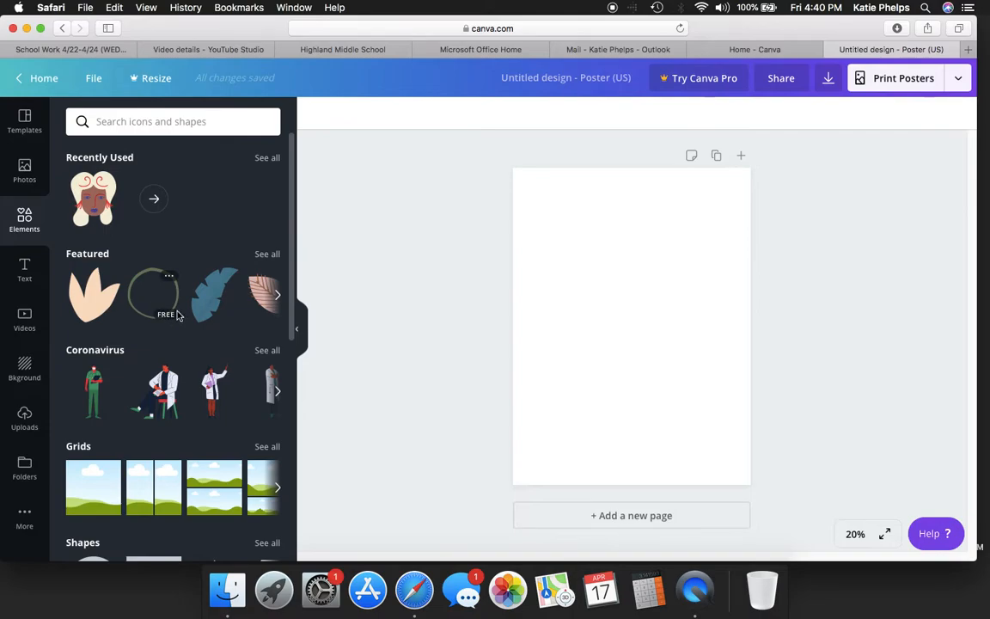
left_click(277, 296)
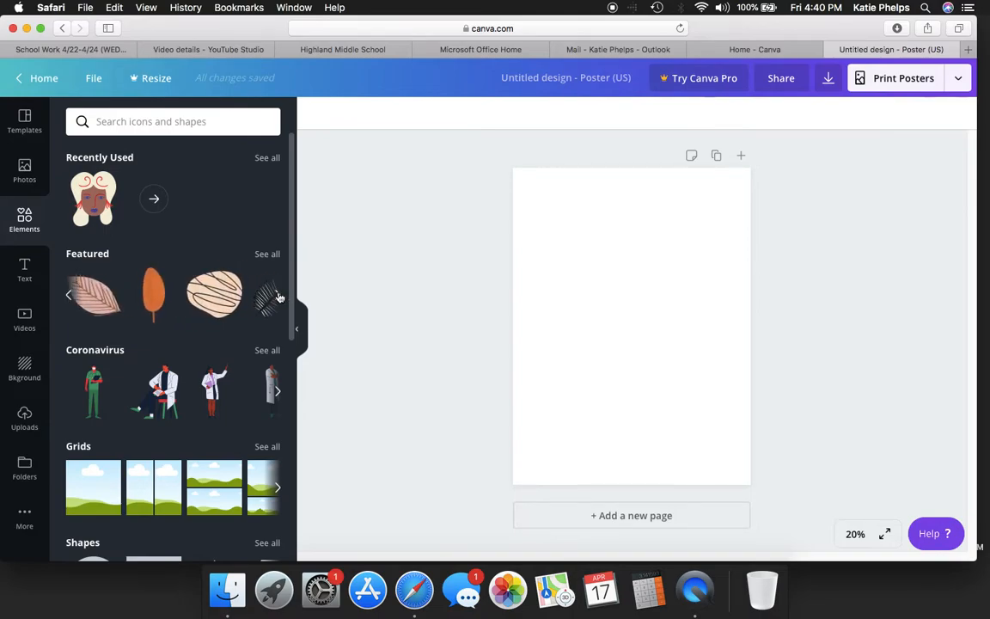
left_click(279, 296)
scroll(238, 389, "down", 5)
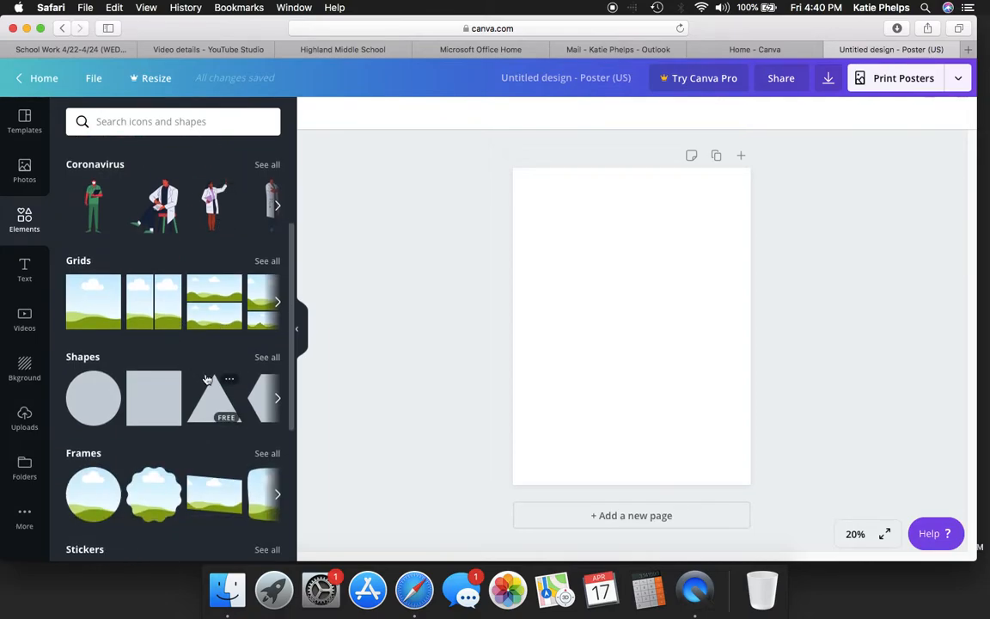
scroll(206, 379, "down", 3)
scroll(206, 379, "down", 2)
left_click(278, 294)
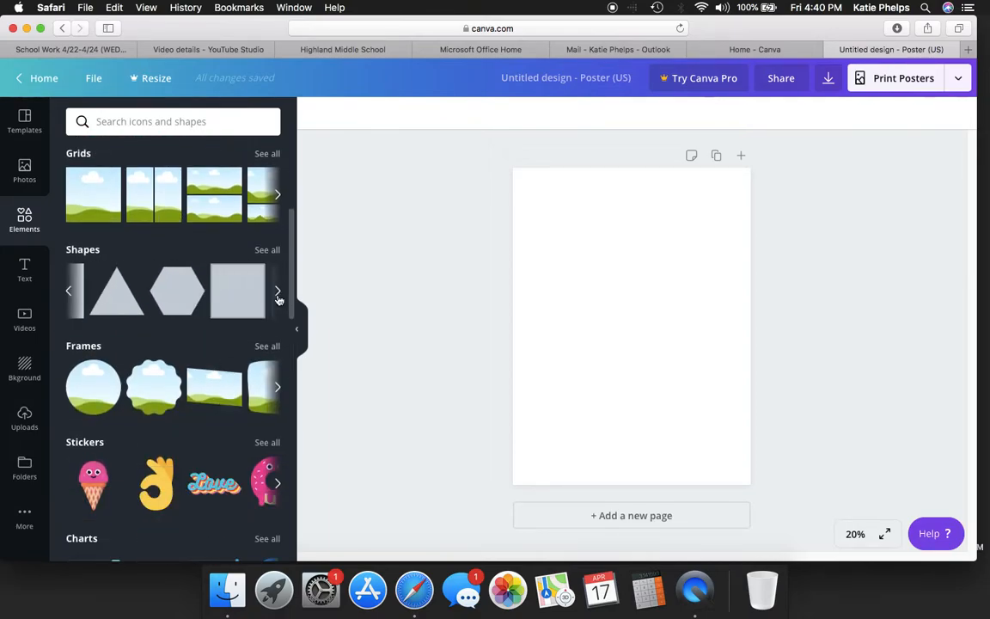
scroll(193, 448, "down", 6)
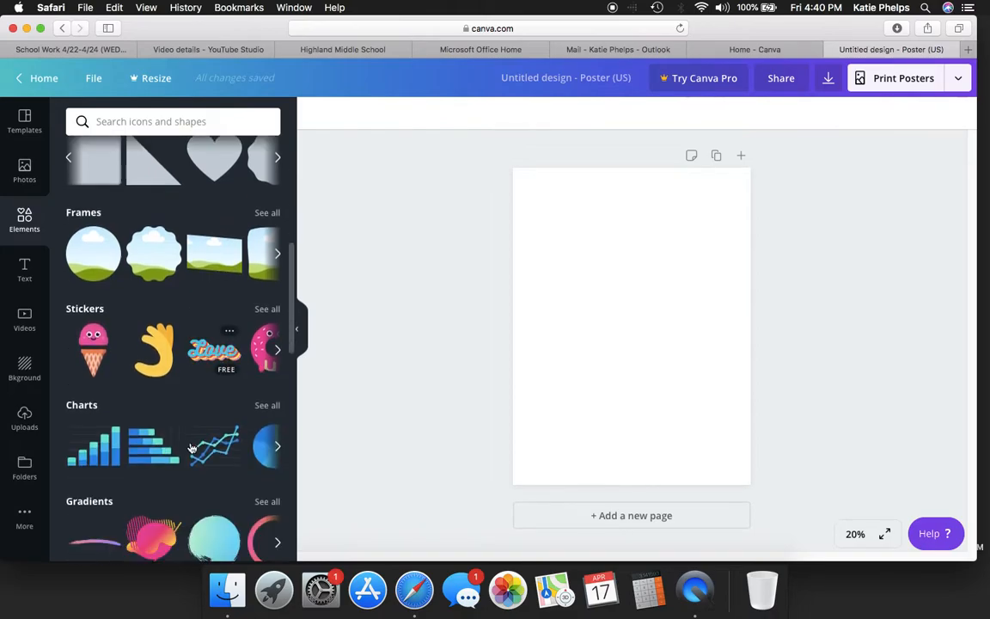
scroll(192, 448, "down", 8)
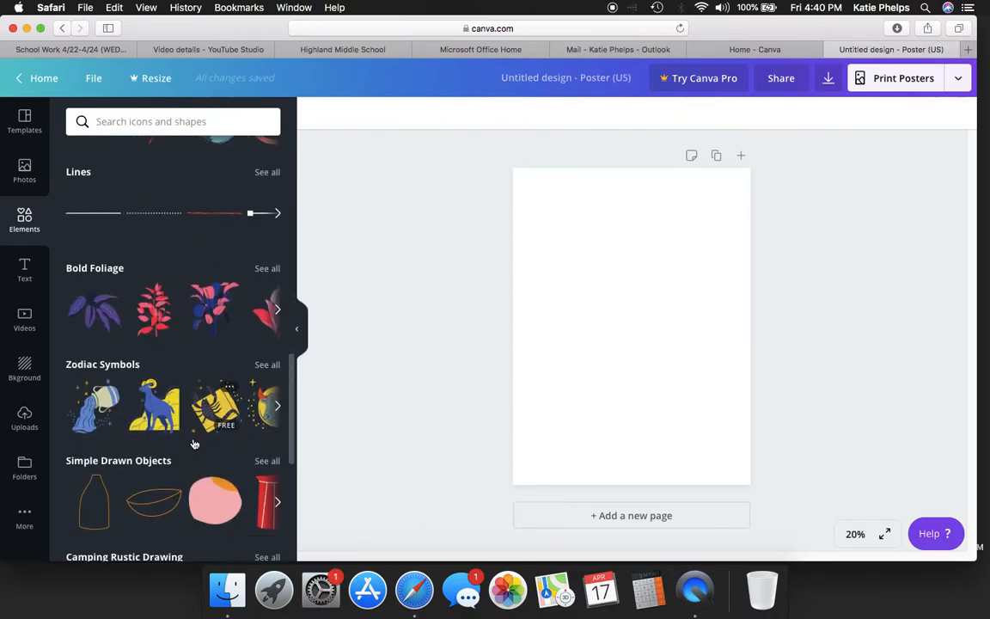
scroll(192, 443, "down", 7)
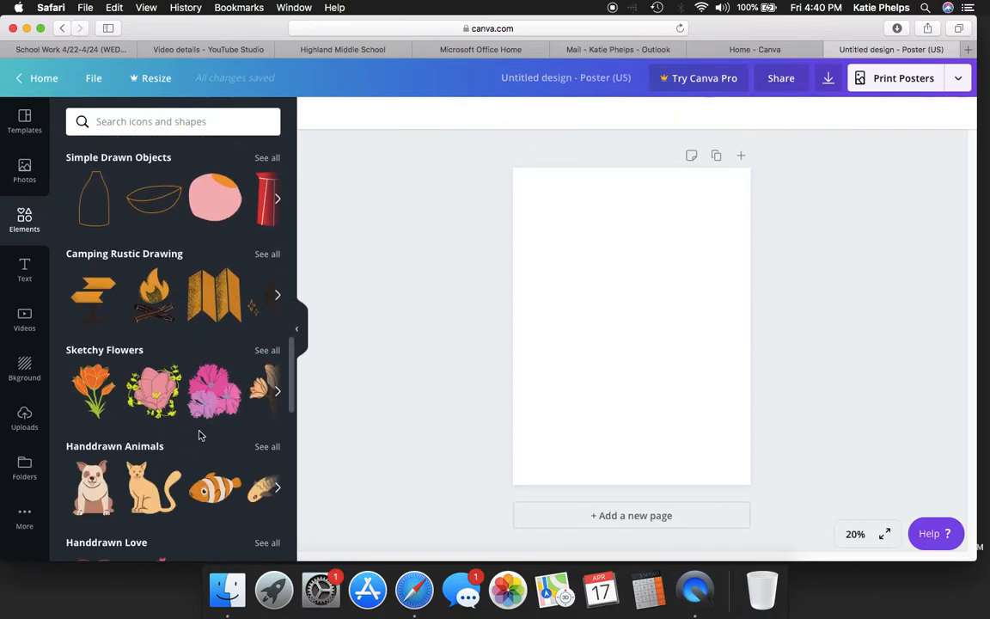
Add the "Cue the confetti" font combination to the blank poster page
left_click(27, 275)
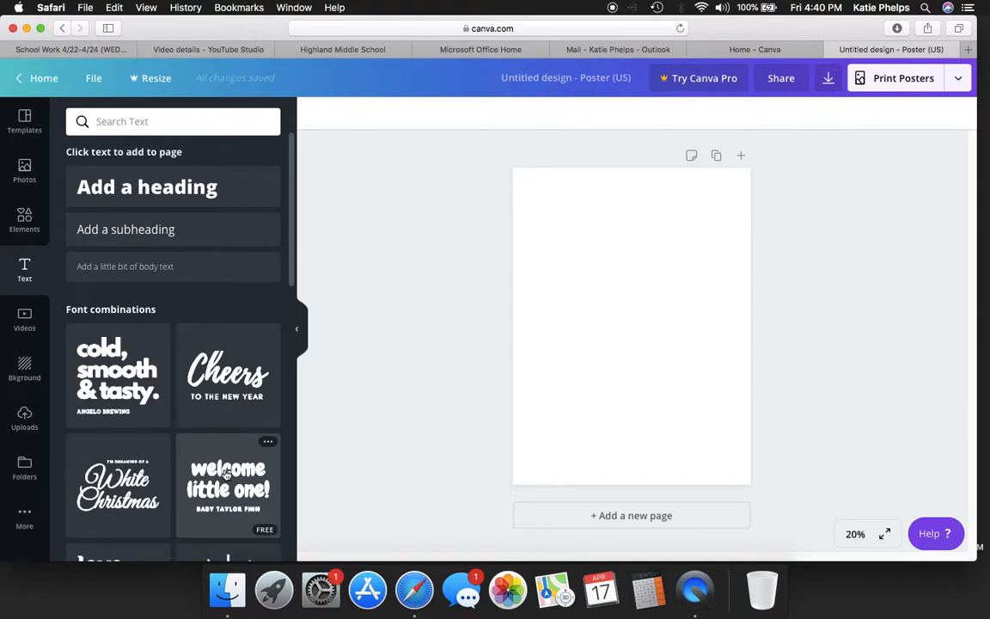
scroll(211, 473, "down", 5)
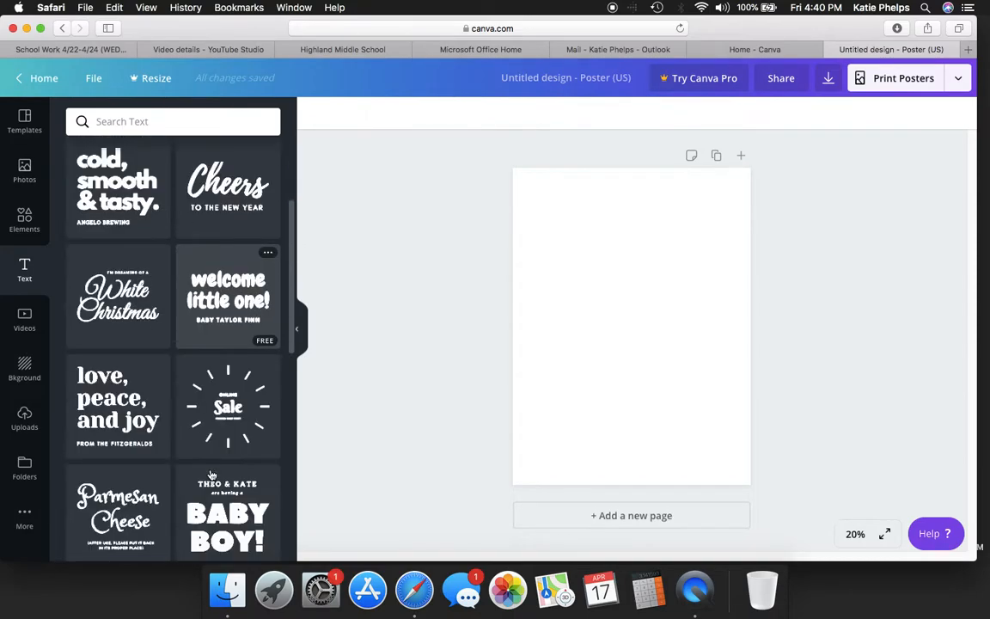
scroll(211, 475, "down", 5)
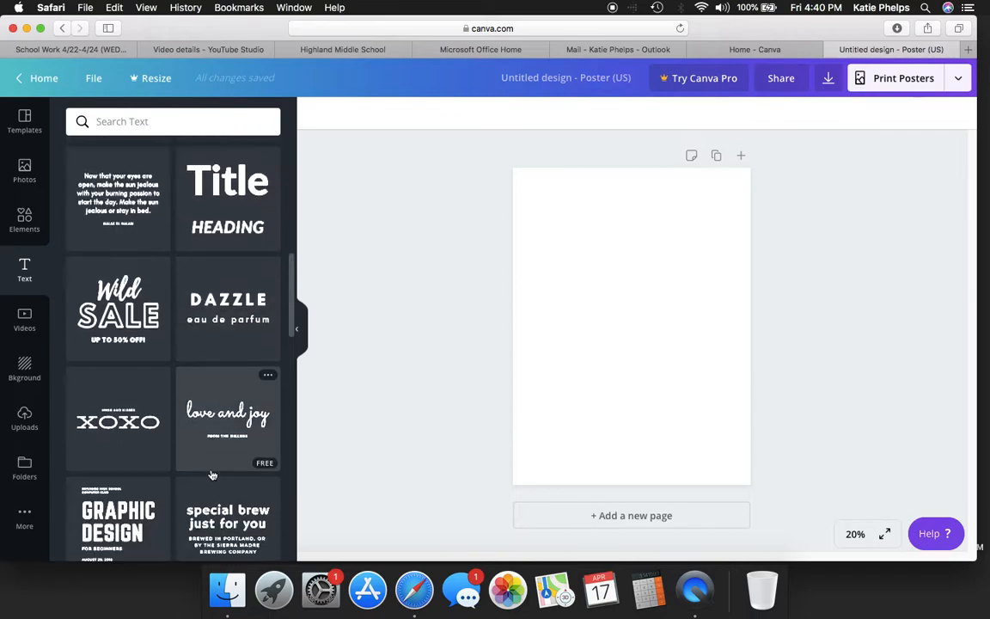
scroll(212, 476, "down", 5)
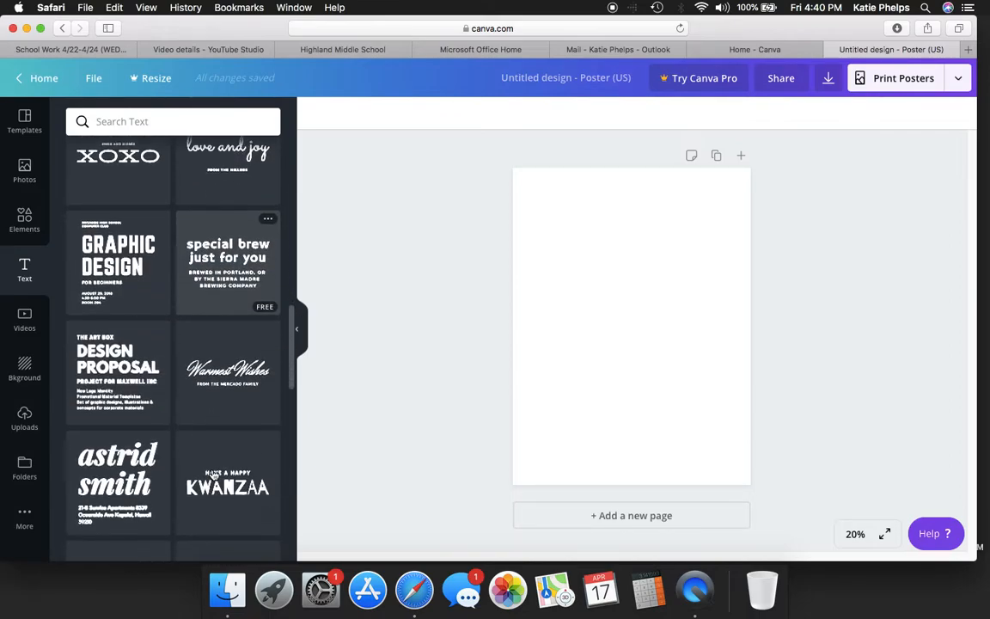
scroll(212, 475, "down", 6)
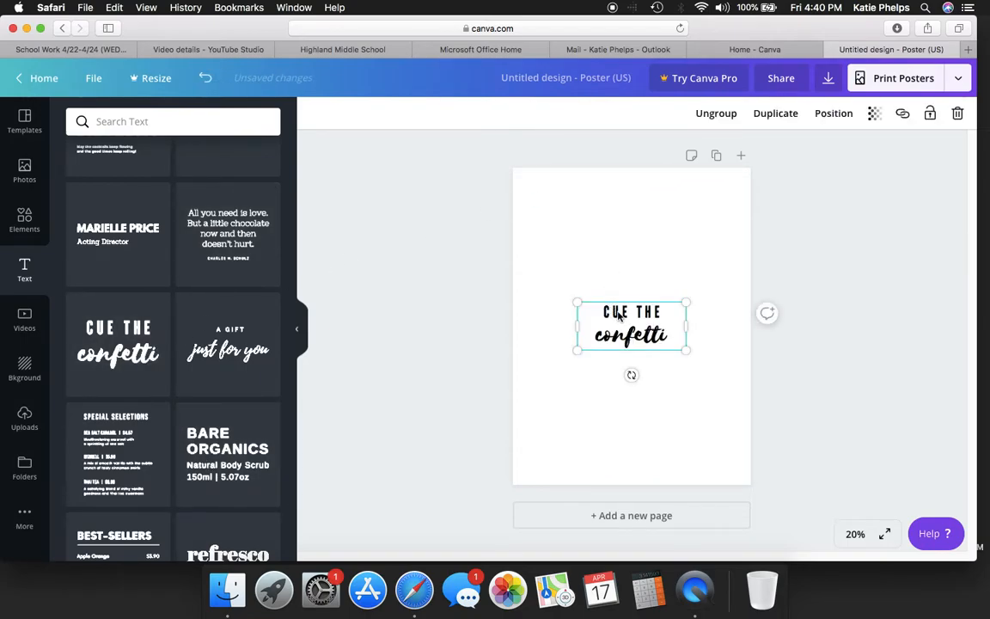
Replace the font combination's upper line with "POLITICAL" and its script line with "reform"
left_click(618, 312)
left_click(618, 312)
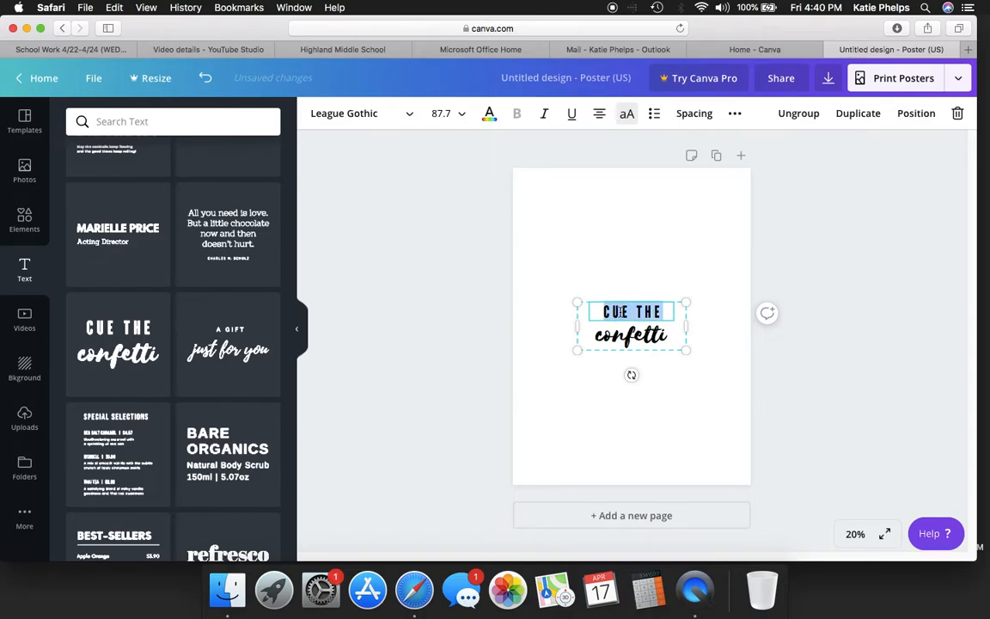
type("POL")
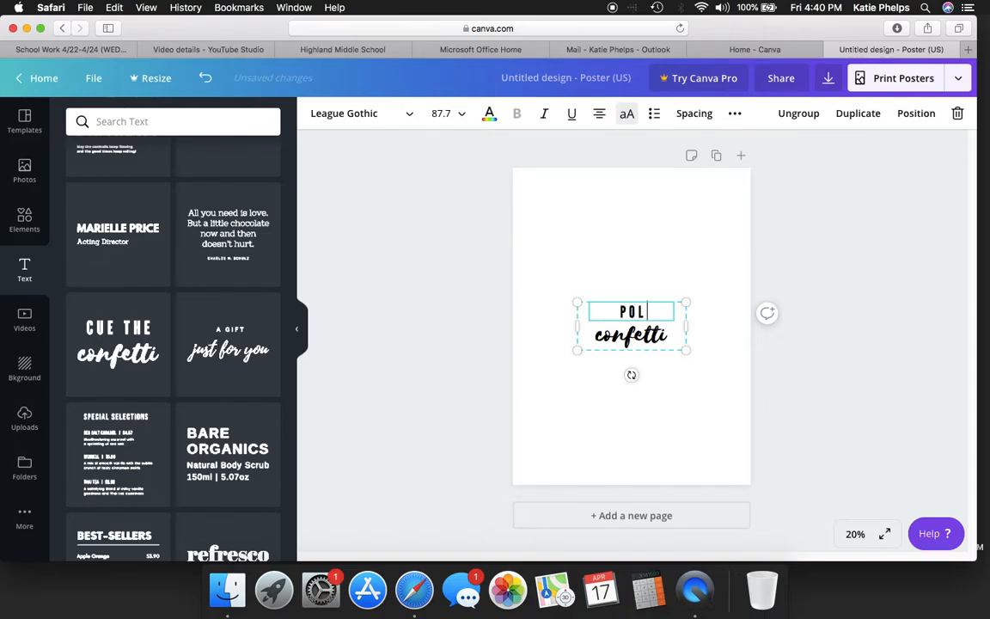
type("ITICAL")
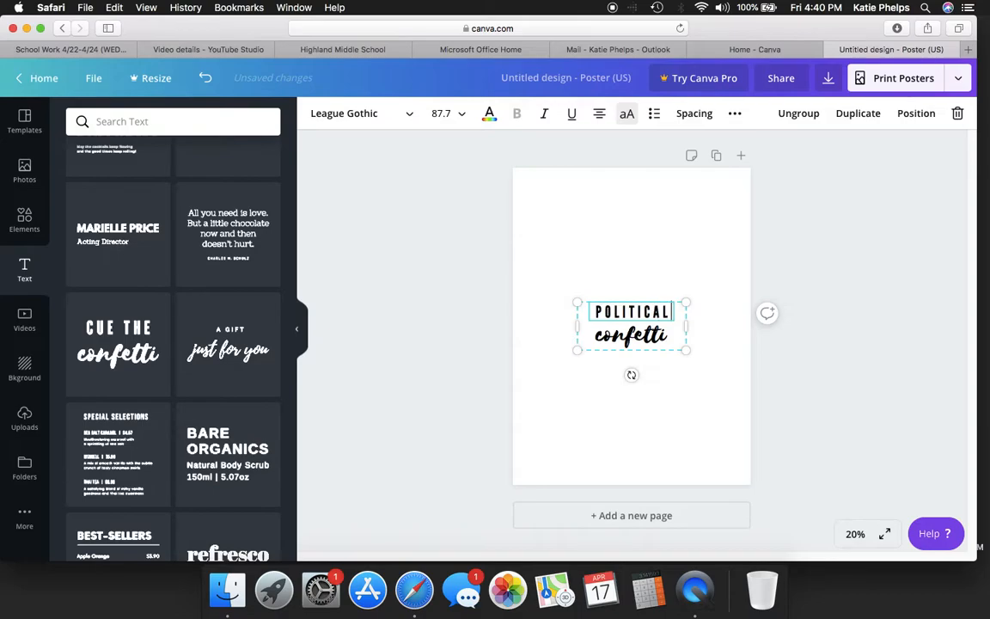
double_click(632, 336)
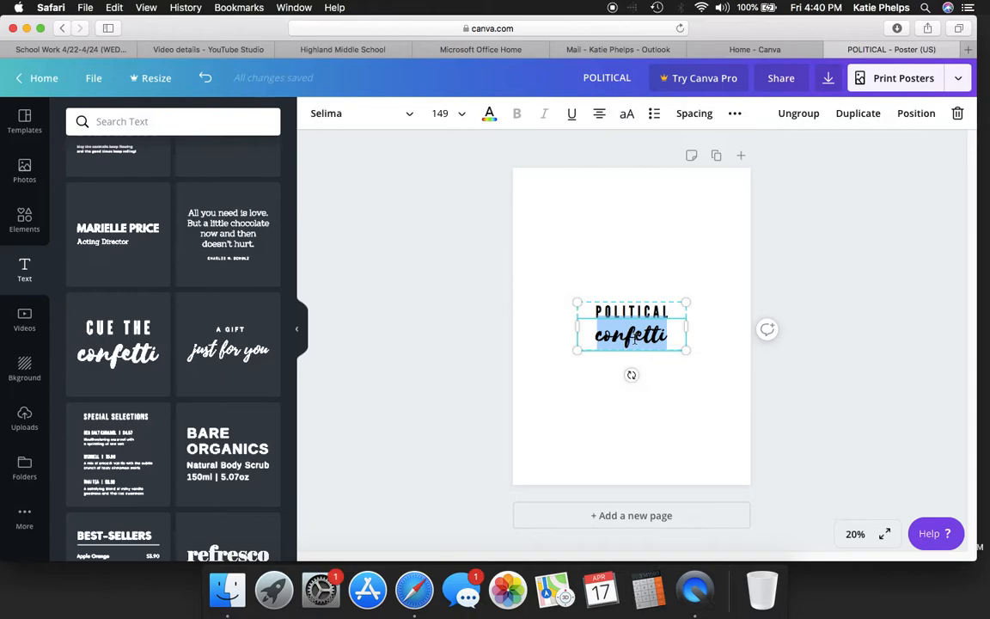
type("reform")
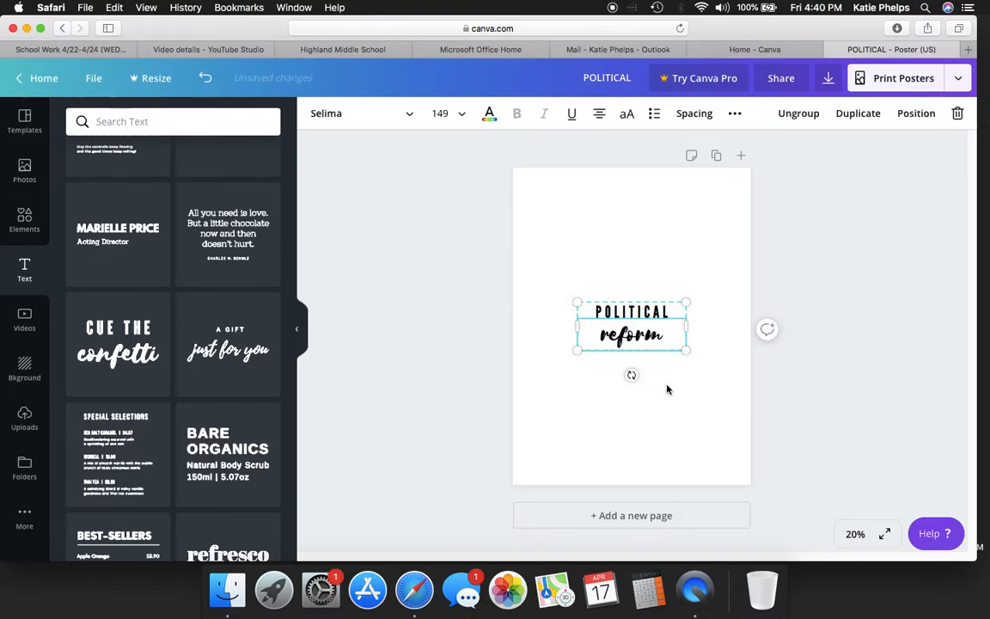
left_click(671, 391)
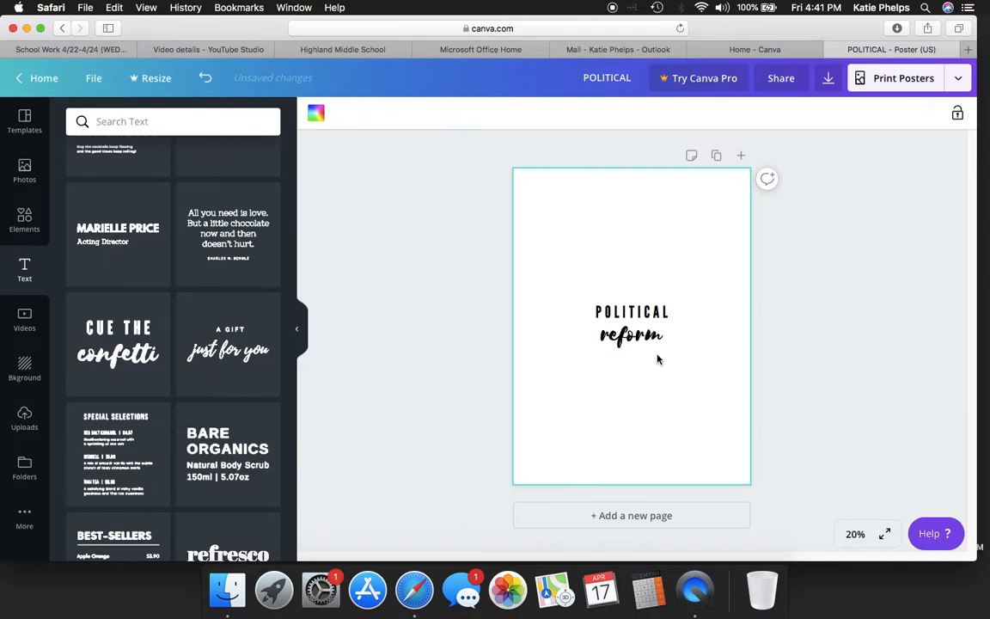
Move the "POLITICAL reform" text group up into the upper part of the poster and deselect it
left_click_drag(638, 326, 633, 263)
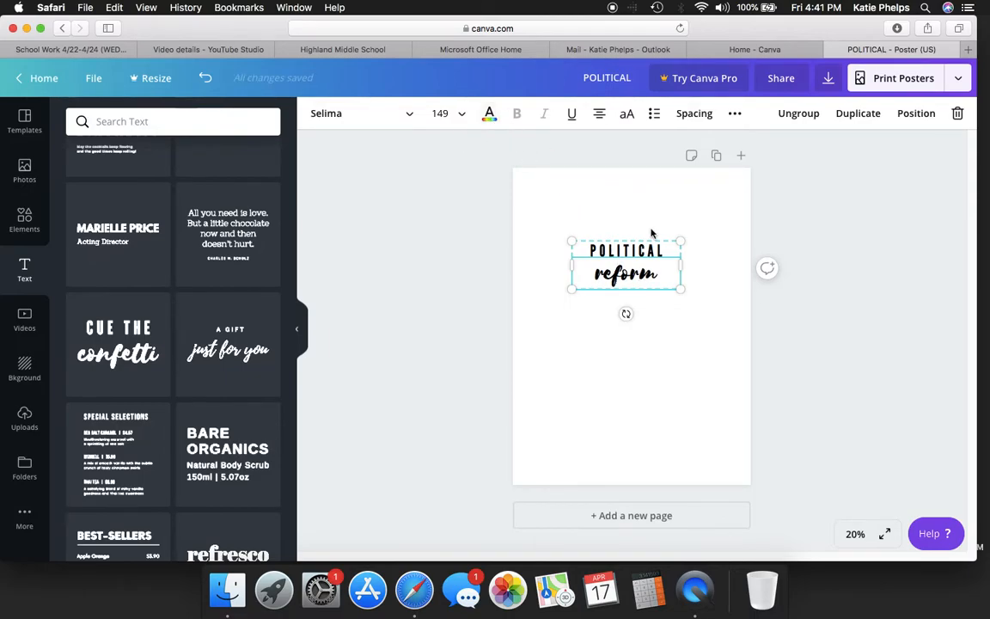
left_click(667, 332)
left_click(675, 275)
left_click(592, 356)
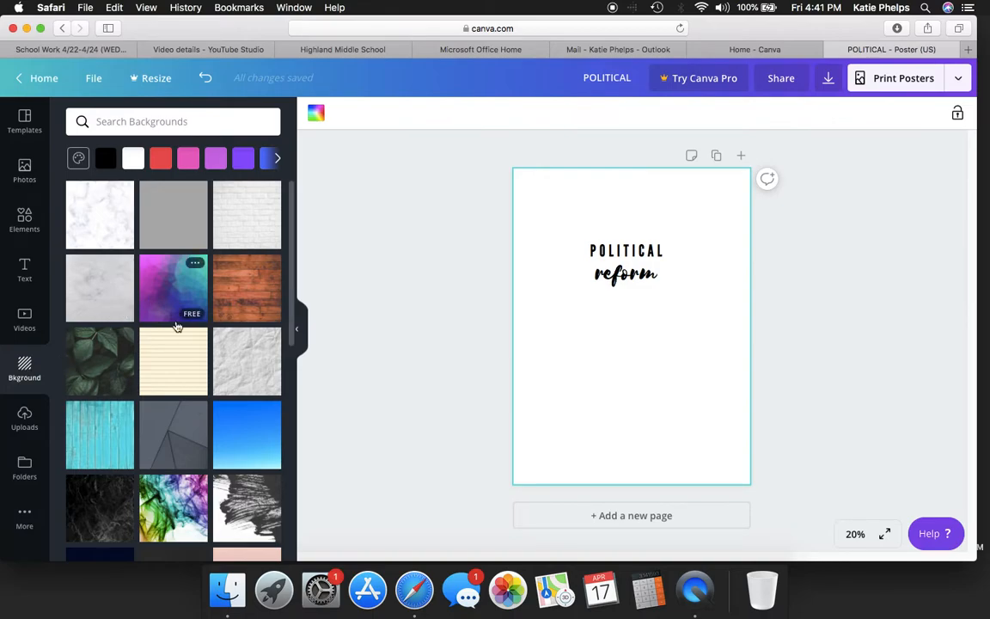
Try the plain grey and near-black backgrounds on the poster, settling on the glowing hearts background
left_click(190, 223)
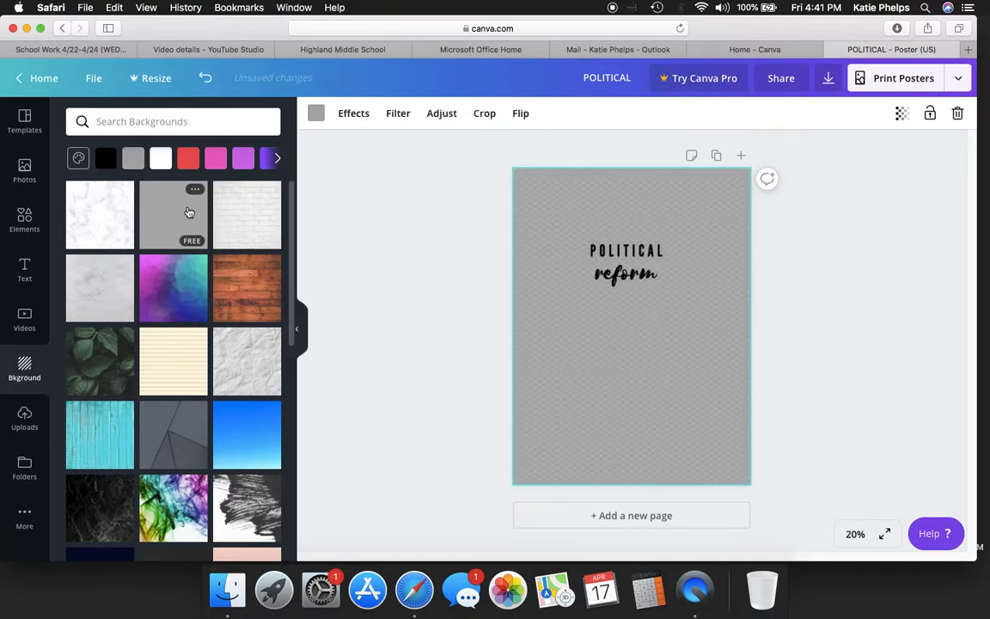
scroll(198, 249, "down", 4)
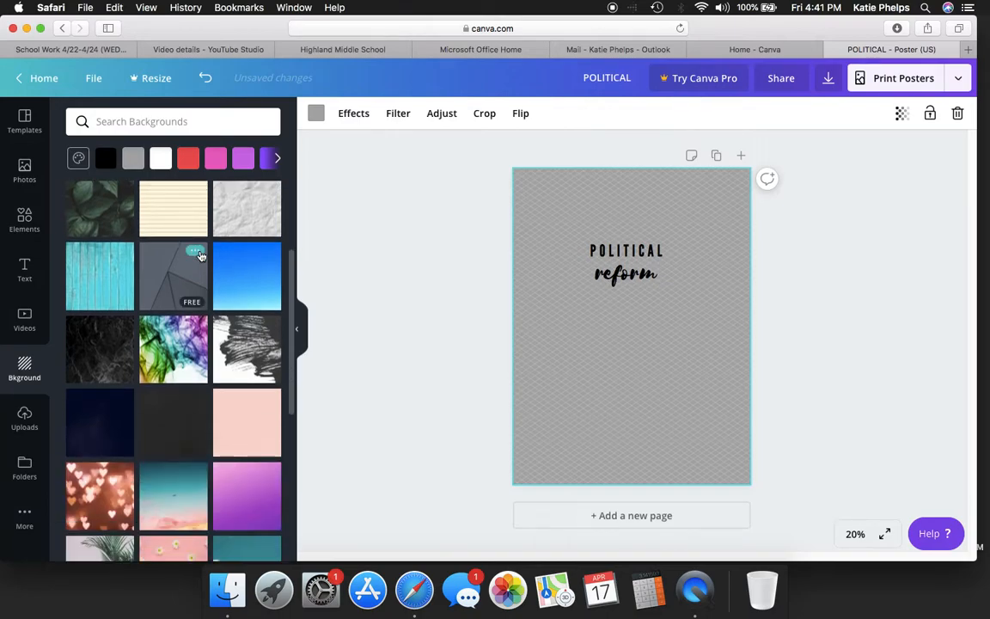
left_click(180, 415)
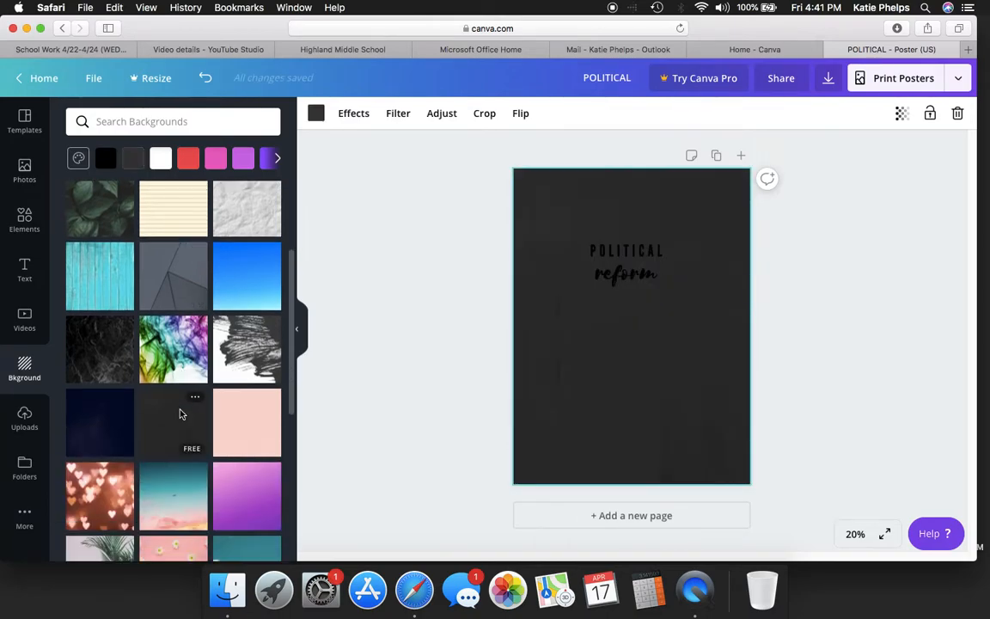
scroll(189, 404, "down", 5)
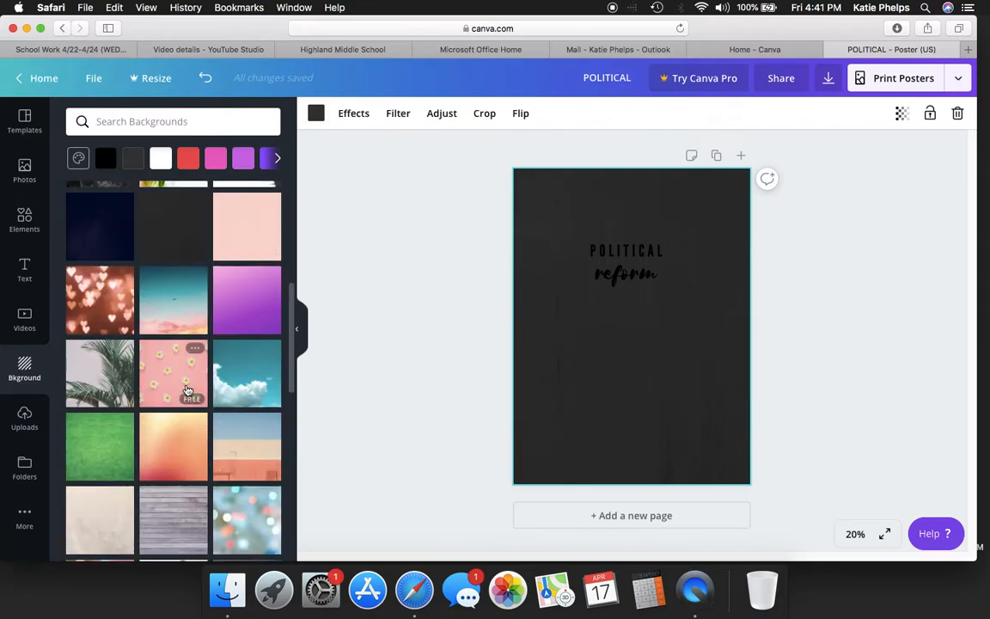
left_click(99, 275)
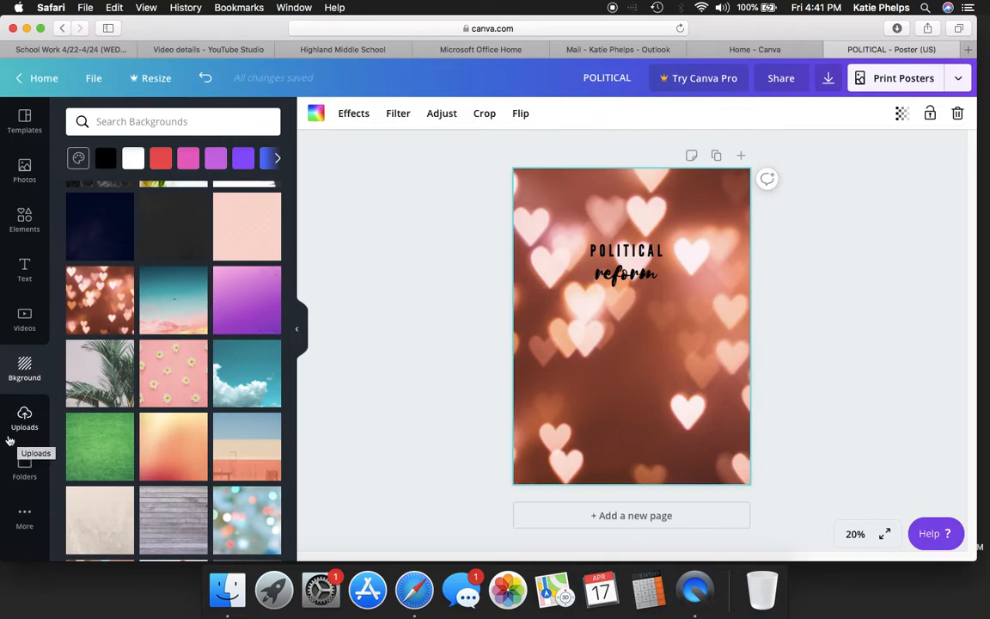
Add the uploaded portrait of the man with glasses, shrink it to about half size and place it in the poster's lower-left area
left_click(25, 423)
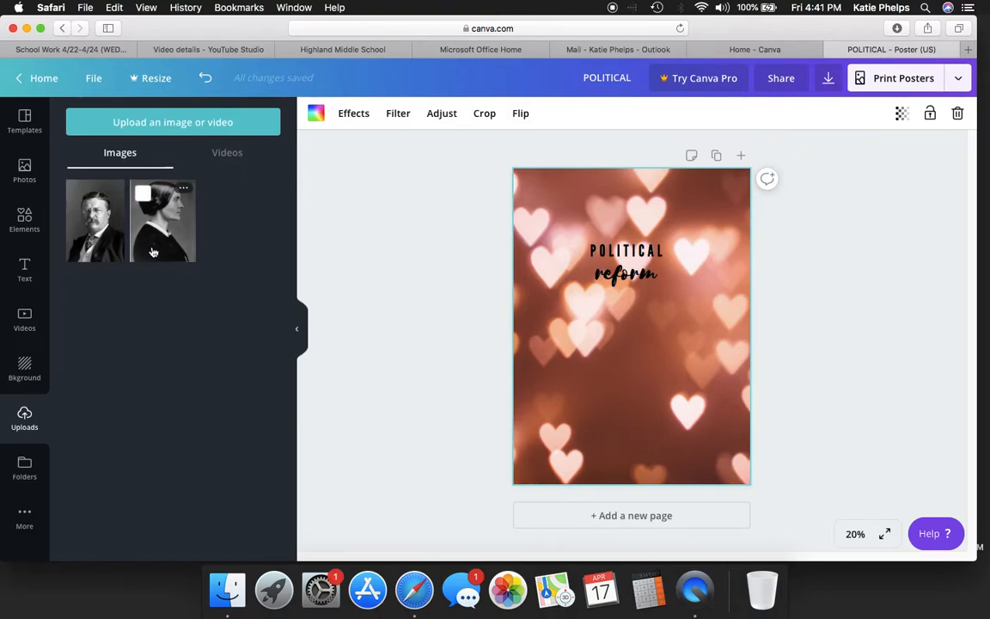
left_click(96, 221)
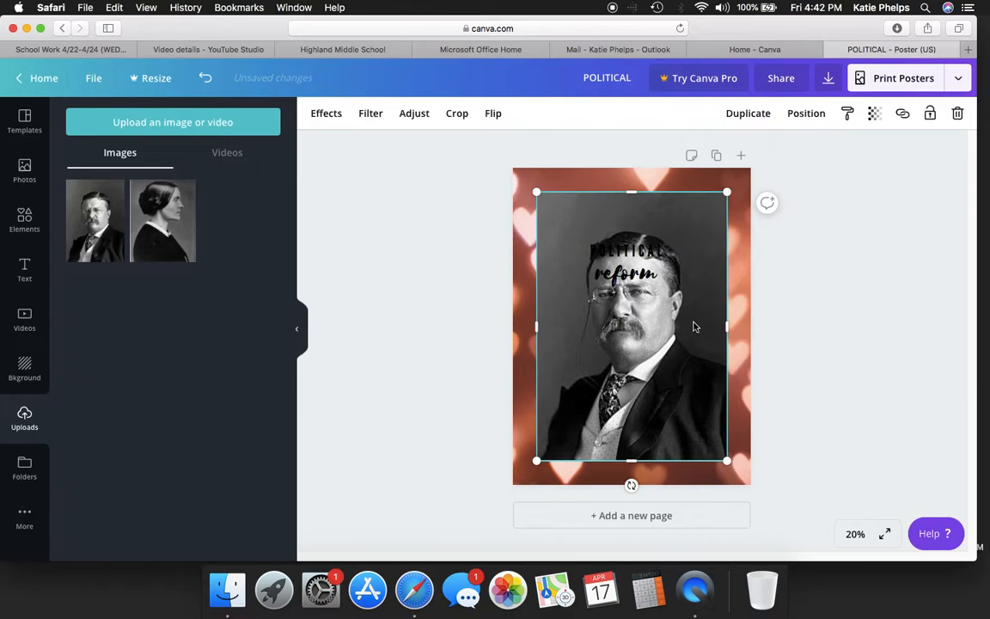
left_click_drag(537, 460, 625, 337)
left_click_drag(679, 306, 587, 403)
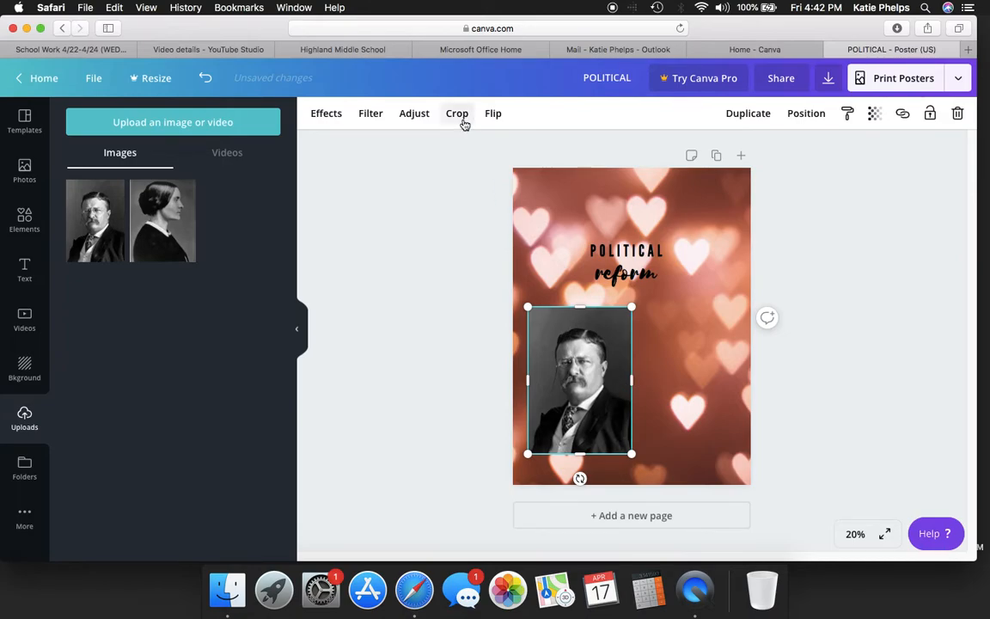
Try the Whimsical filter on the portrait, settle on the Selfie filter and deselect the picture
left_click(369, 114)
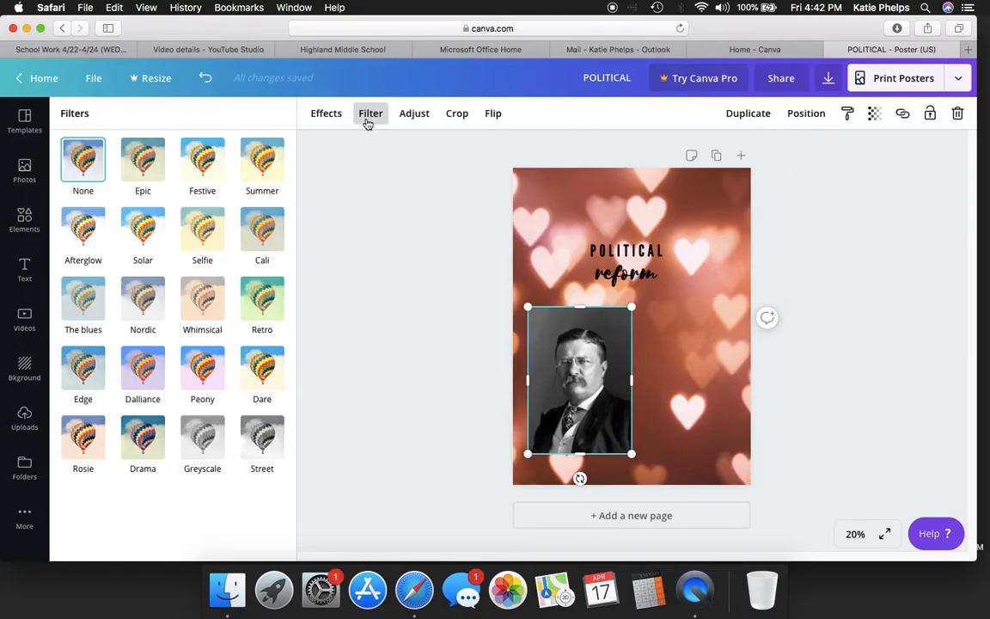
left_click(203, 309)
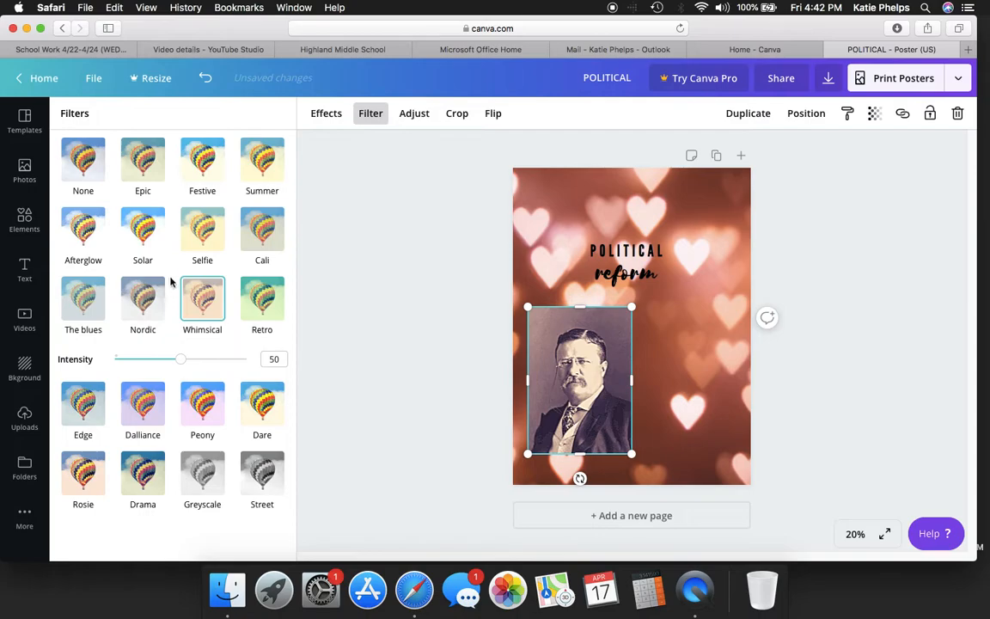
left_click(212, 243)
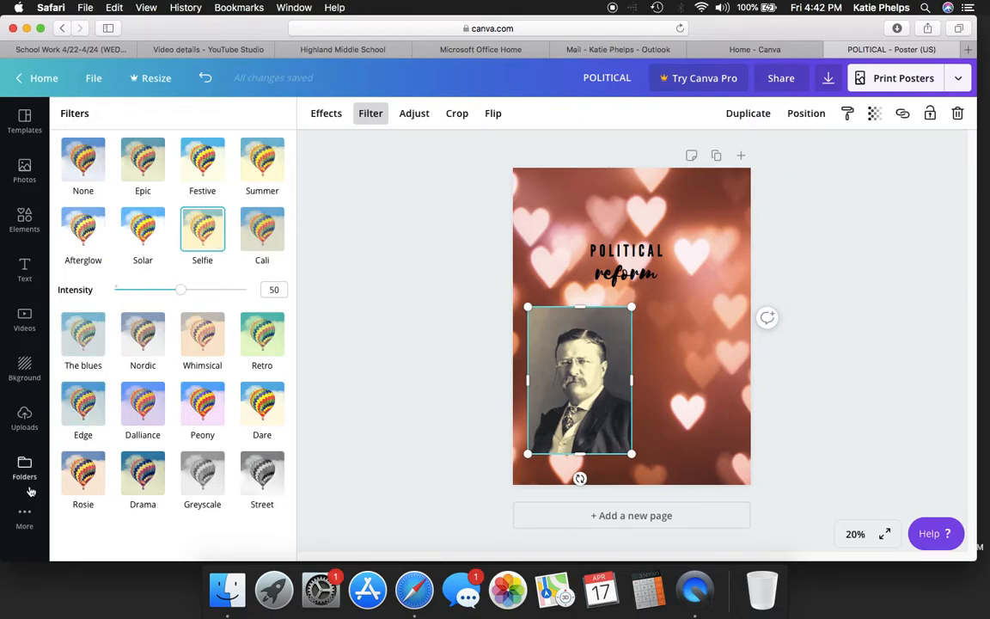
left_click(356, 286)
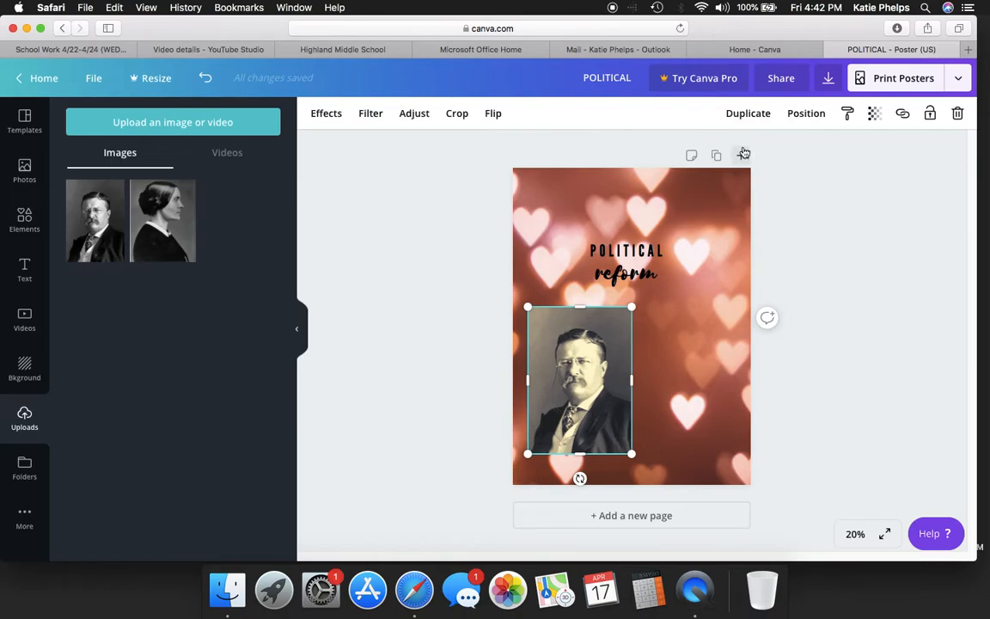
left_click(832, 239)
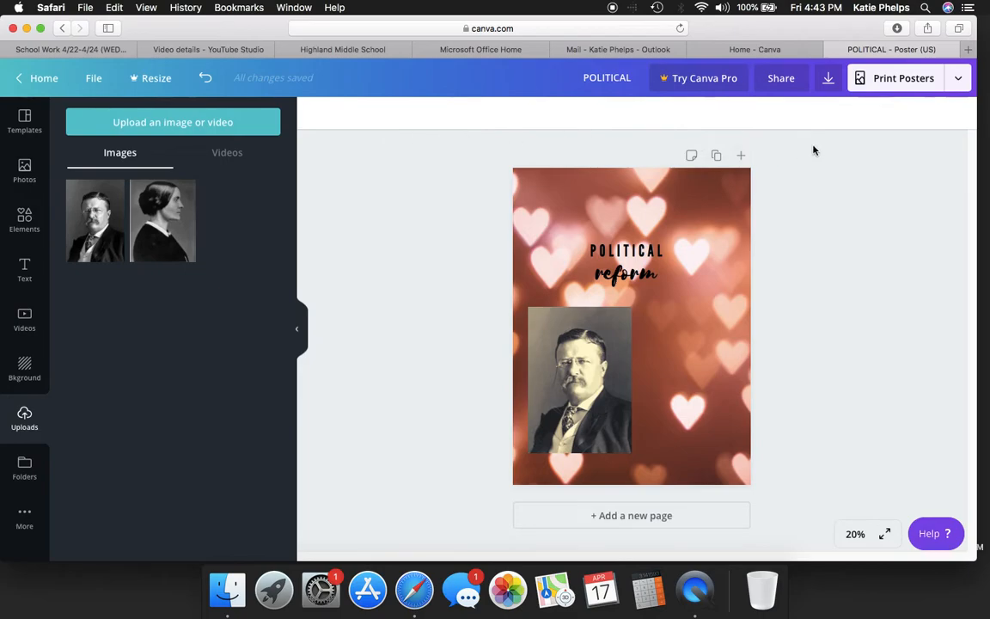
Download the finished poster with the PDF Print file type
left_click(828, 80)
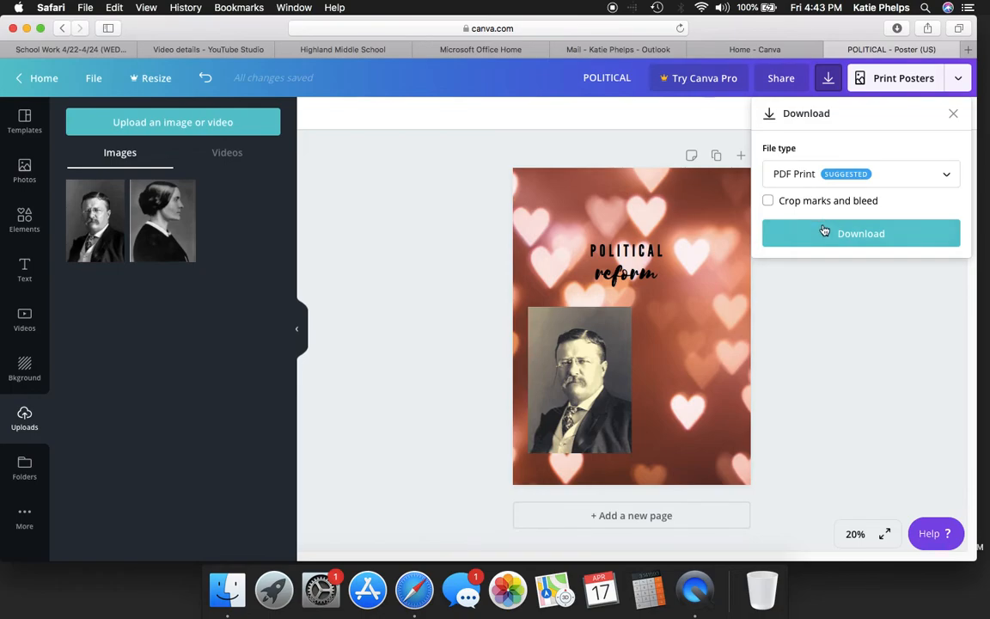
left_click(826, 235)
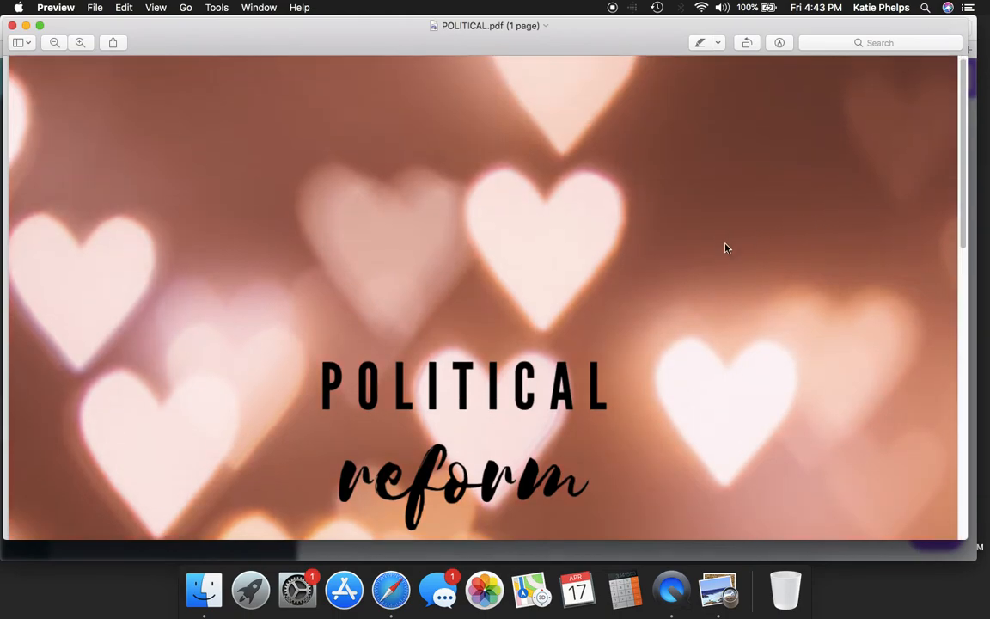
Look through the downloaded POLITICAL.pdf in Preview from top to bottom and save it
scroll(724, 248, "down", 5)
scroll(724, 248, "down", 5)
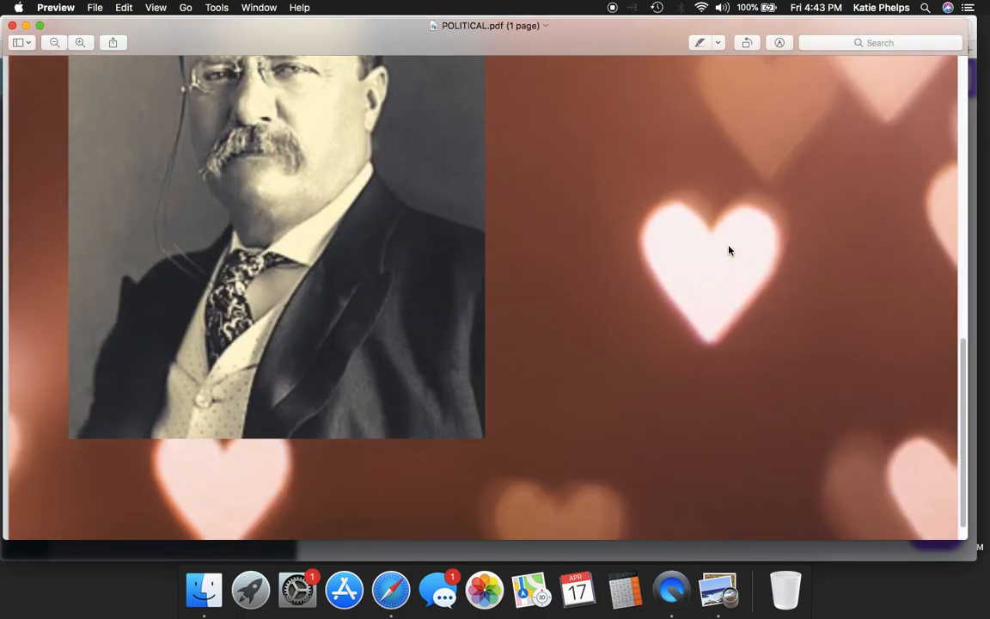
scroll(729, 248, "up", 10)
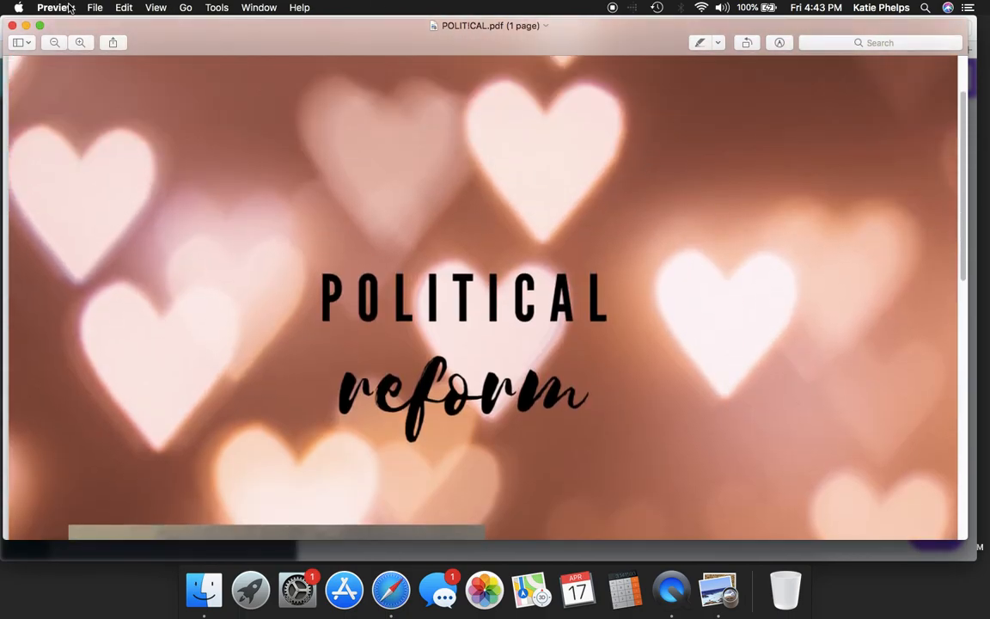
left_click(94, 8)
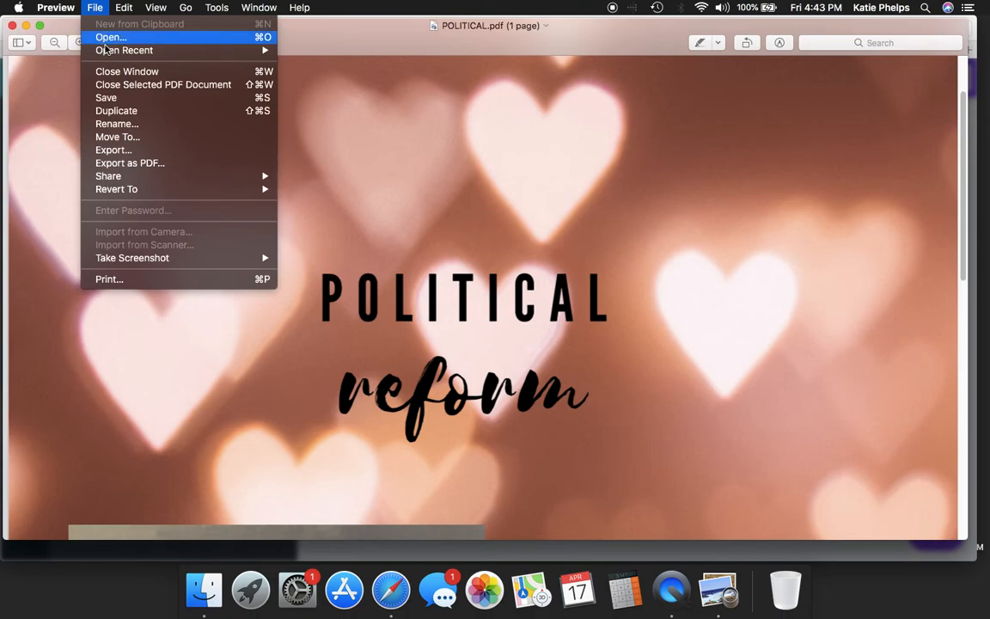
left_click(107, 98)
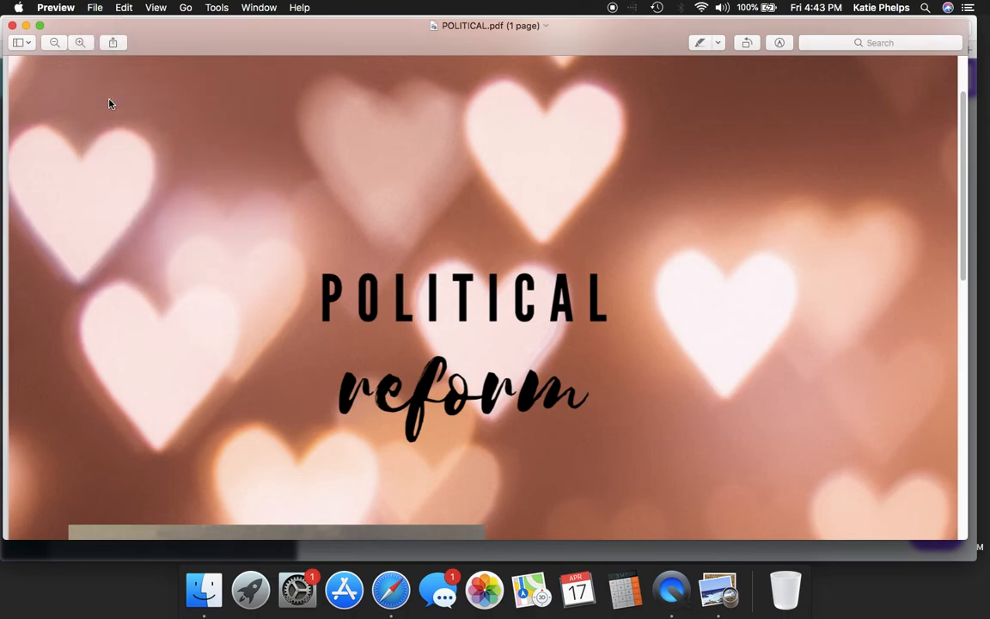